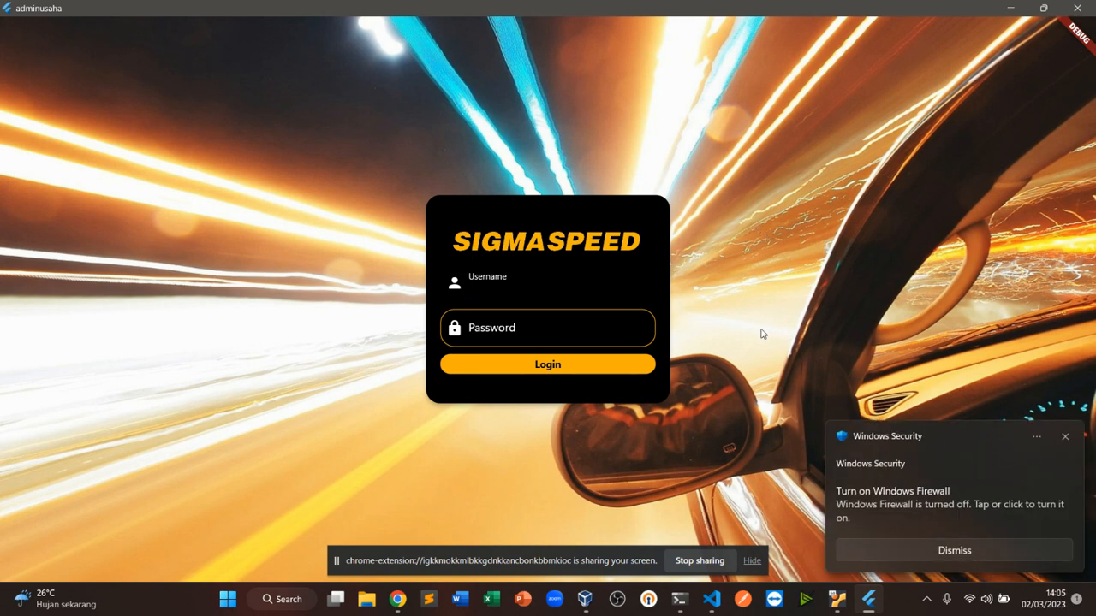
Dismiss the firewall notification and log in with the admin username and account password
left_click(1064, 438)
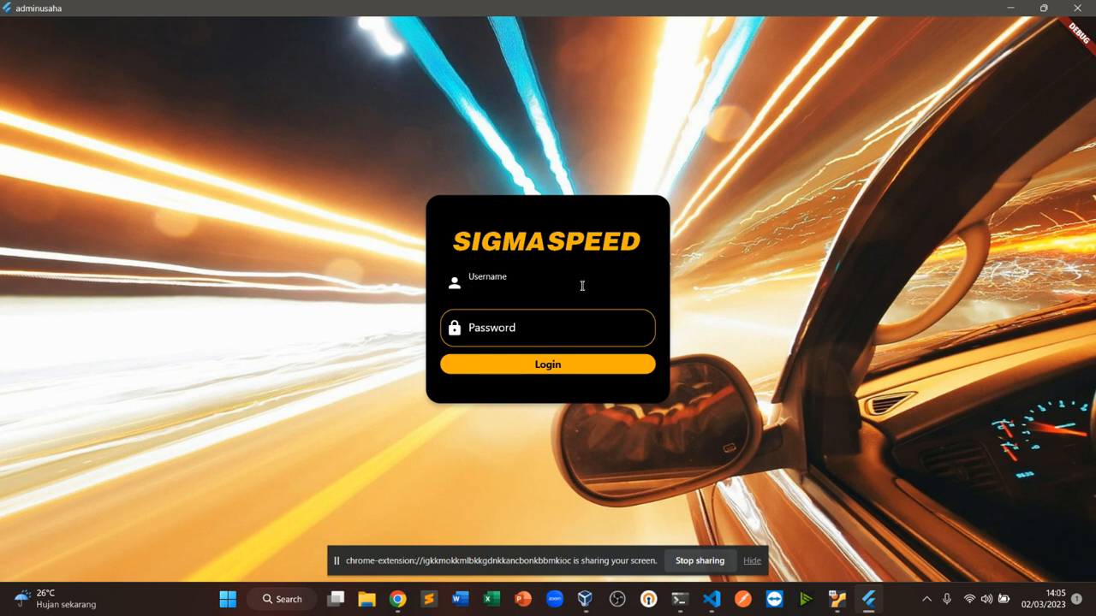
type("iamm")
key("BackSpace")
key("BackSpace")
key("BackSpace")
key("BackSpace")
type("imam")
key("Tab")
type("********")
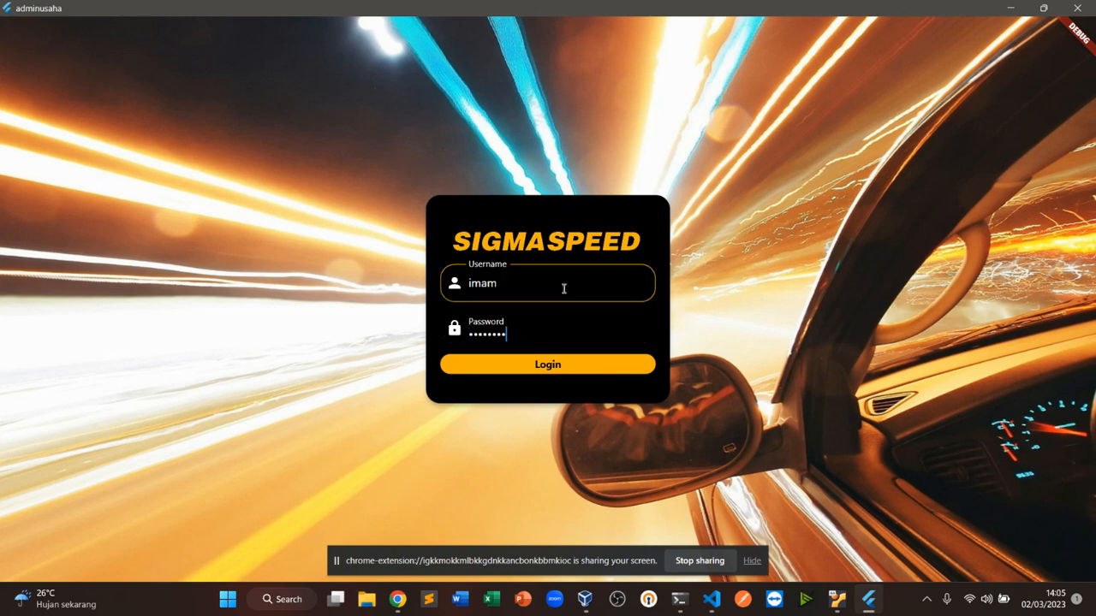
left_click(562, 362)
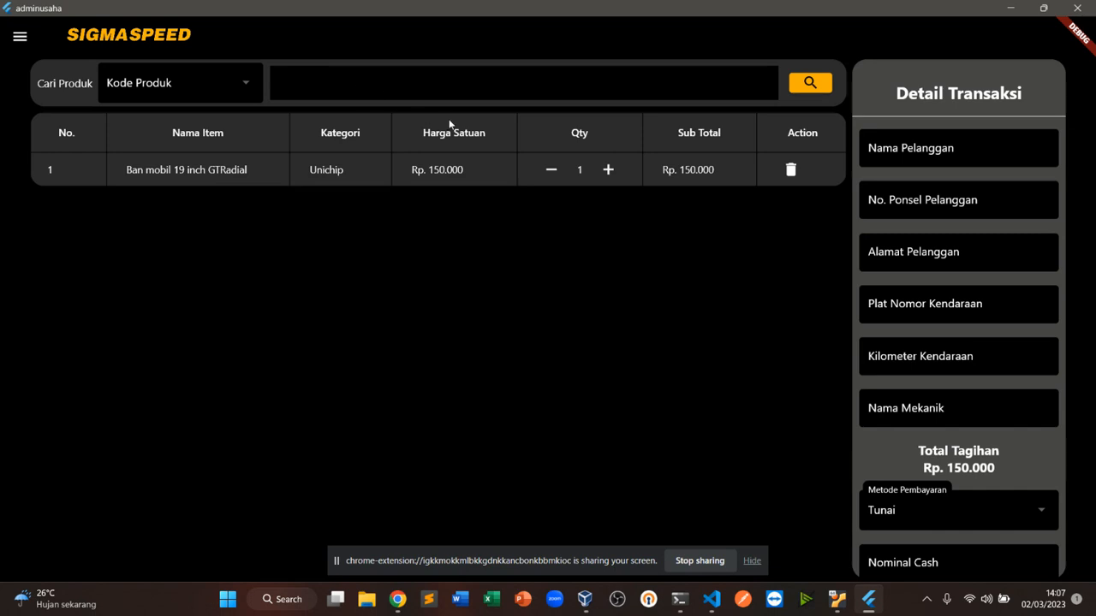
Add a second Ban mobil 19 inch GTRadial and one Kenalpot custome x123 to the transaction cart
key("Return")
key("Return")
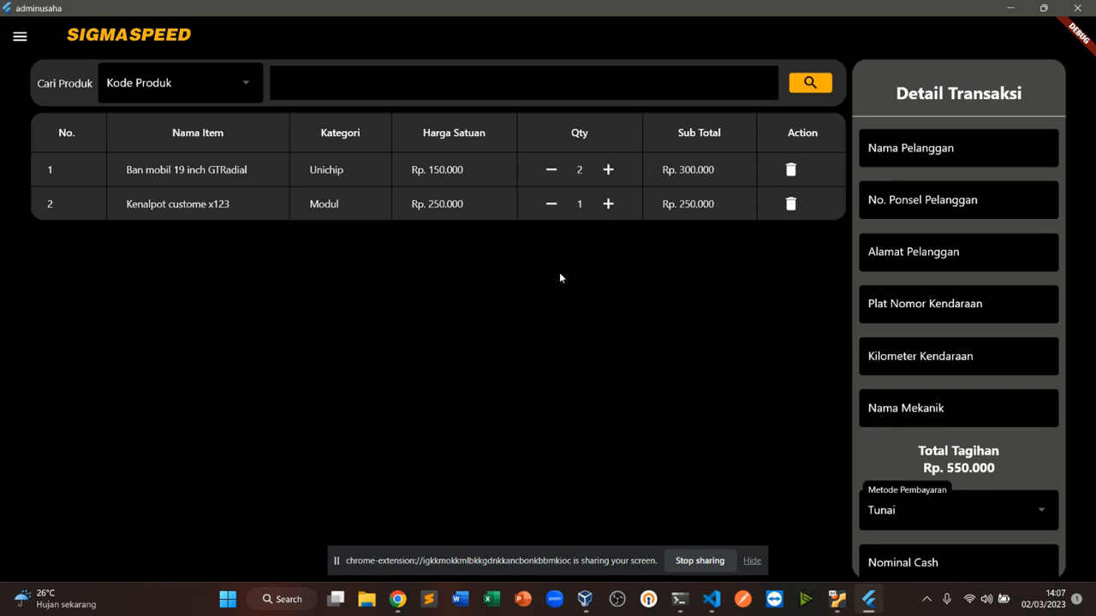
scroll(900, 363, "down", 2)
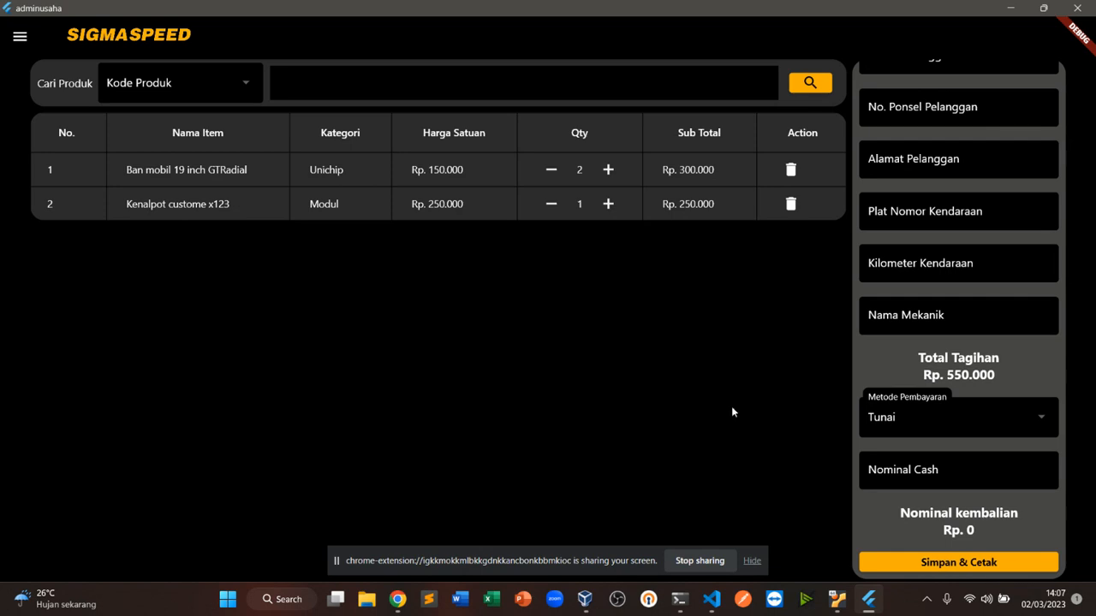
scroll(960, 340, "up", 1)
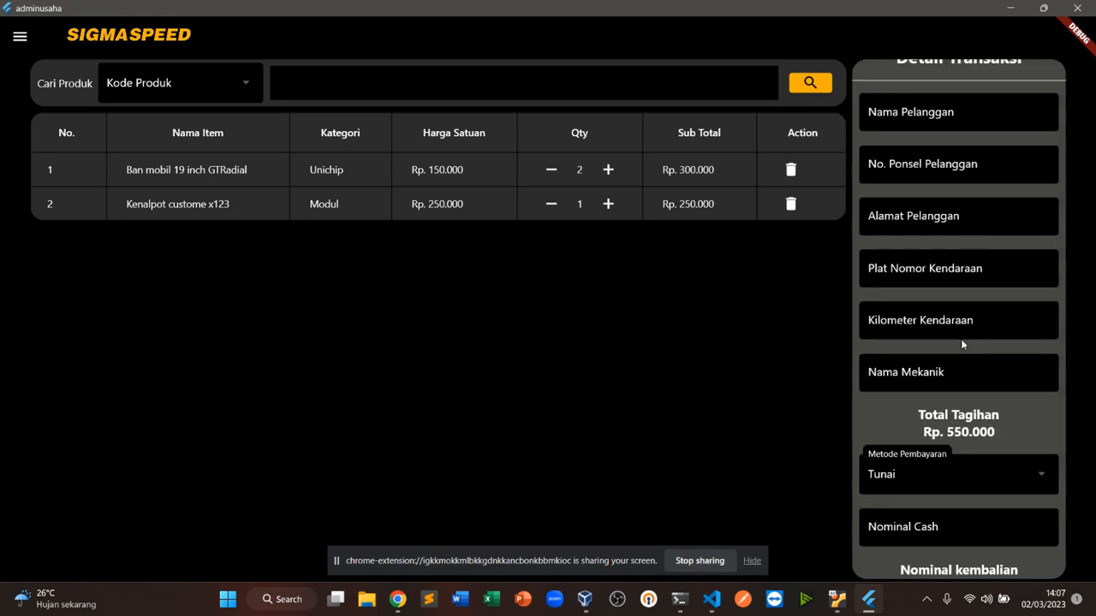
scroll(961, 339, "up", 1)
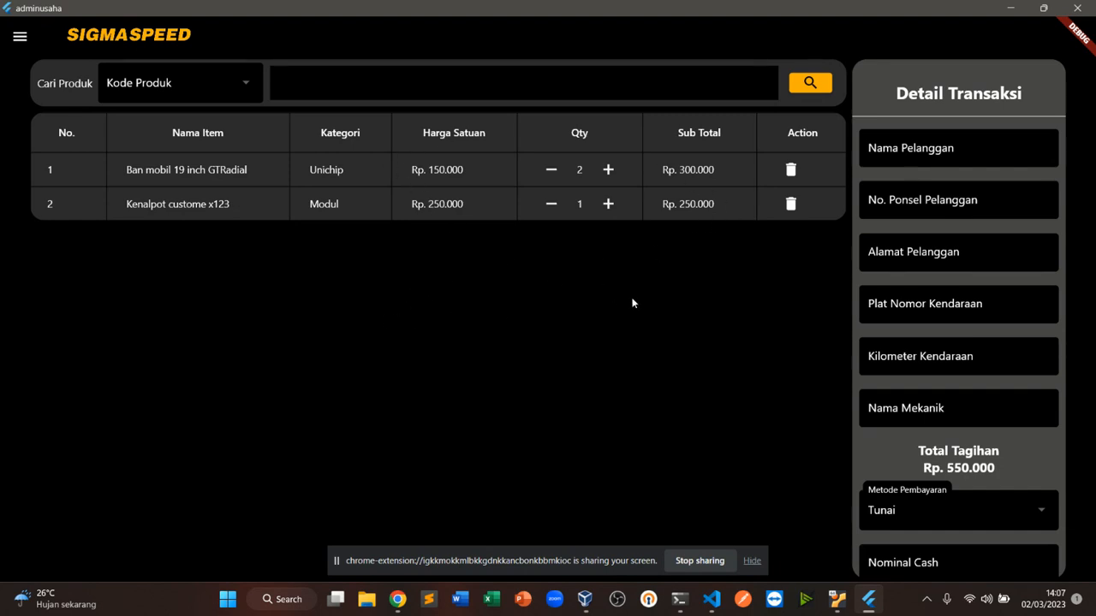
Enter the customer's full name in the transaction details
left_click(997, 148)
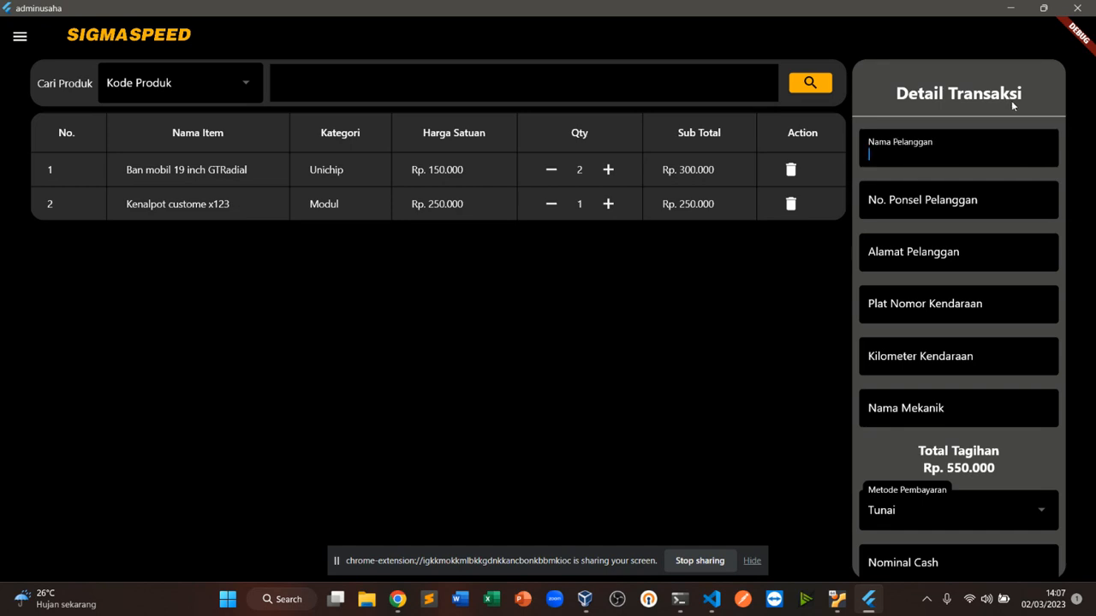
type("Bpk Joko")
key("Tab")
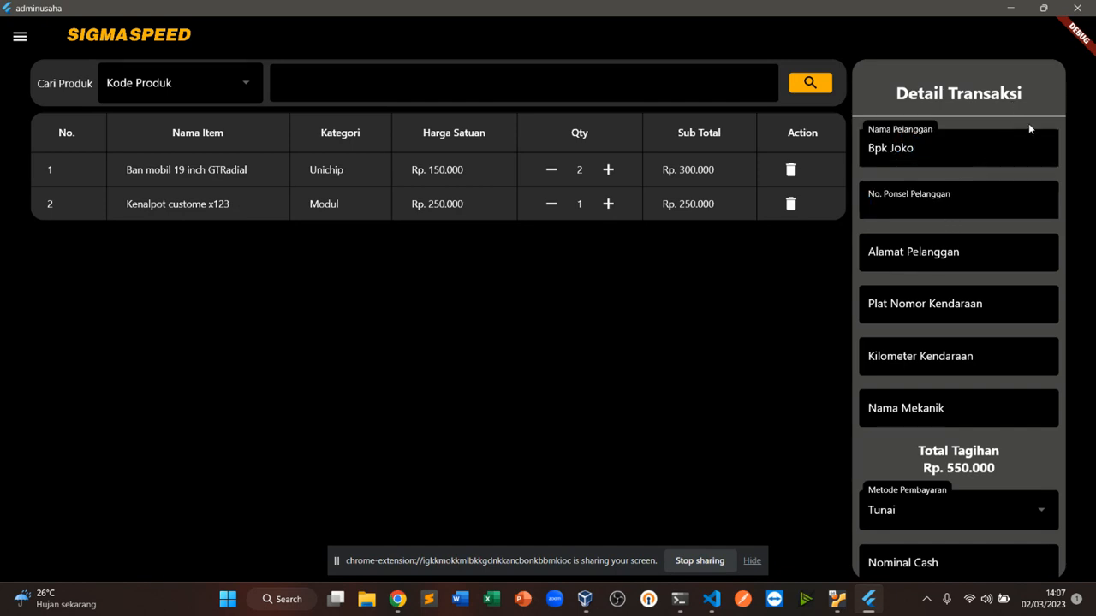
Fill in the customer's phone number and street address
key("Tab")
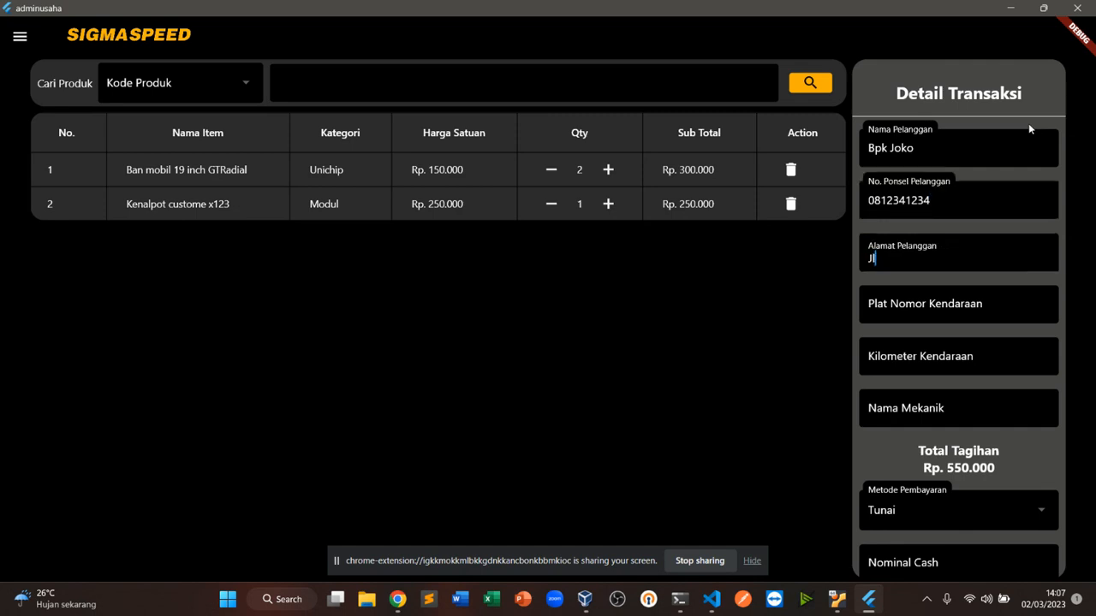
key("Tab")
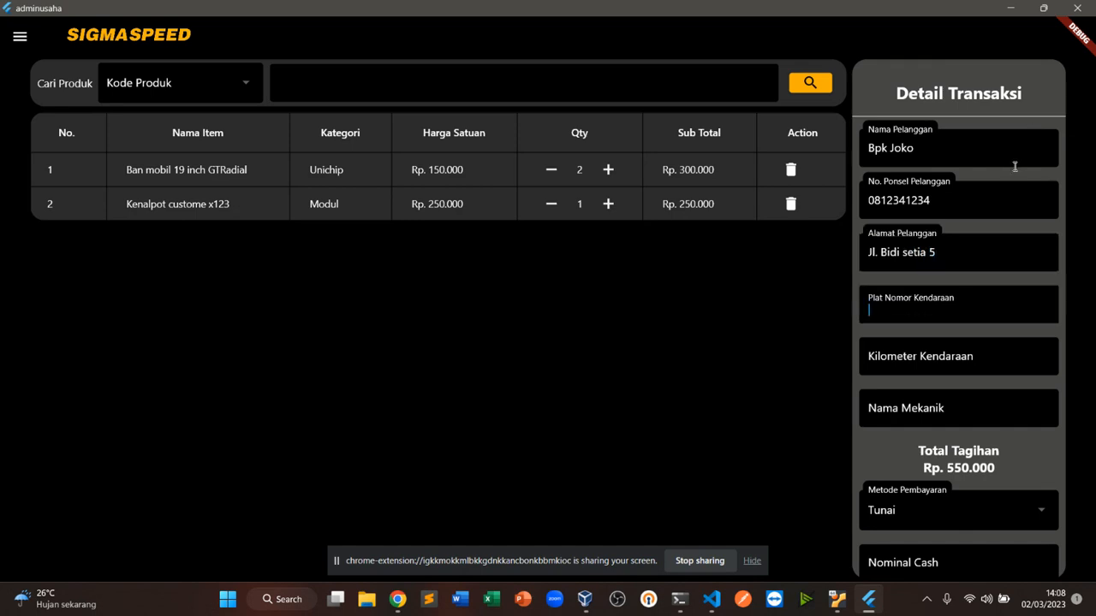
Enter the vehicle's plate number and set the vehicle kilometre reading to 100000
type("B1234KJ")
key("Tab")
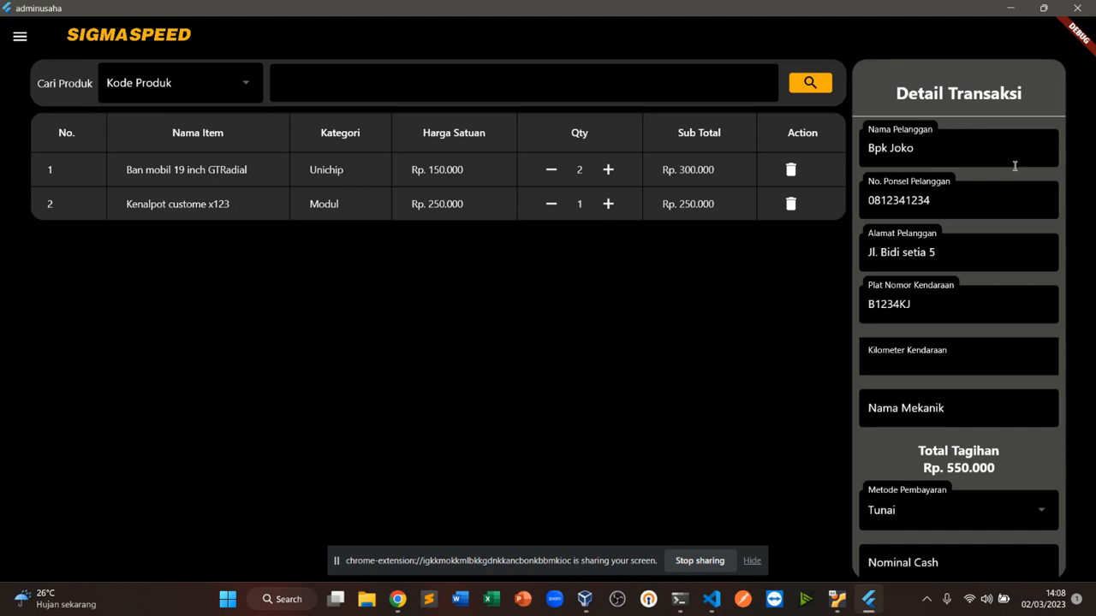
type("100000")
key("Tab")
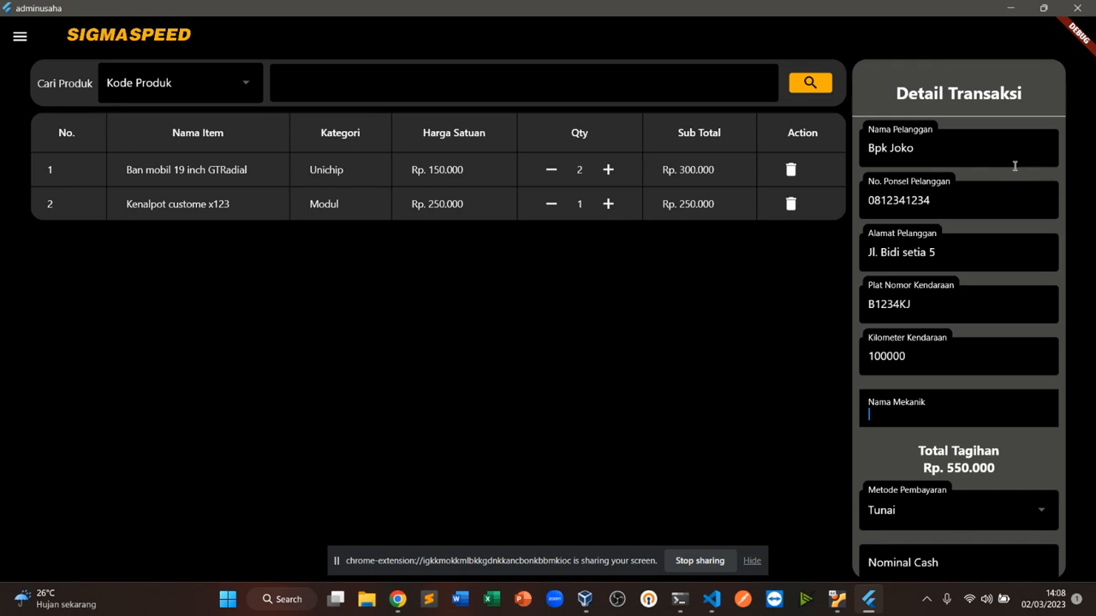
Enter the names of the two mechanics handling the job
type("bambang, agus")
Switch the payment method to Kartu kredit/debit and back to Tunai
scroll(1003, 314, "down", 2)
left_click(1034, 417)
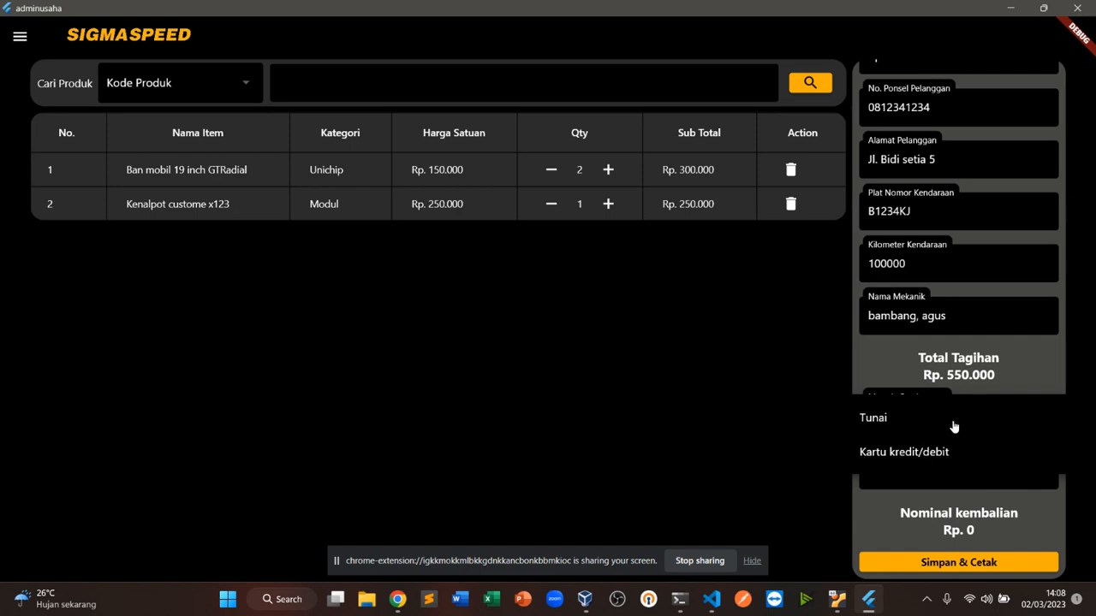
left_click(945, 449)
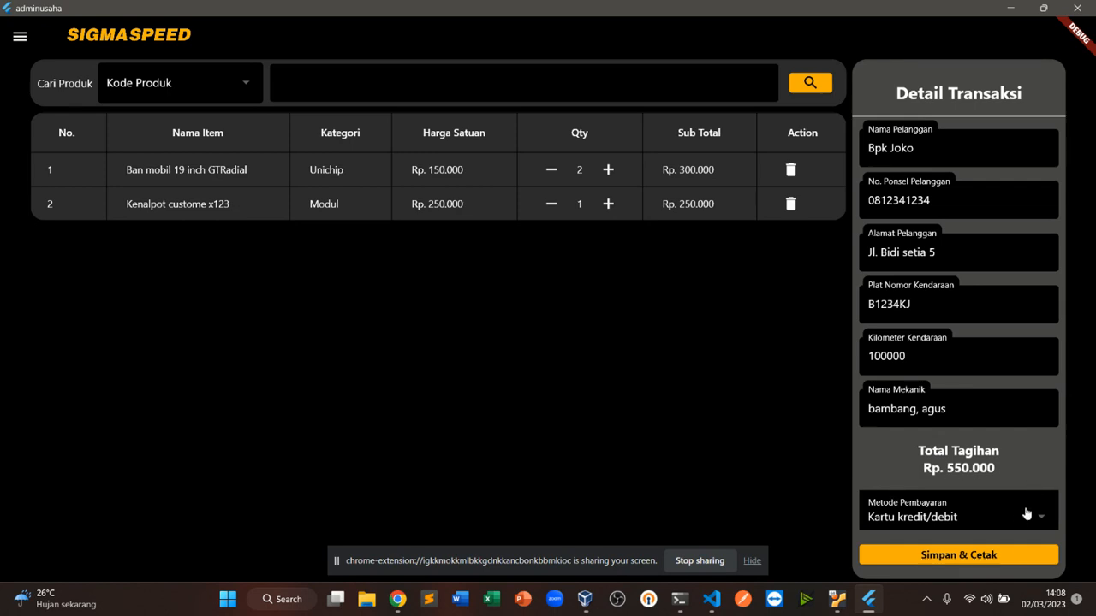
left_click(1035, 512)
left_click(919, 476)
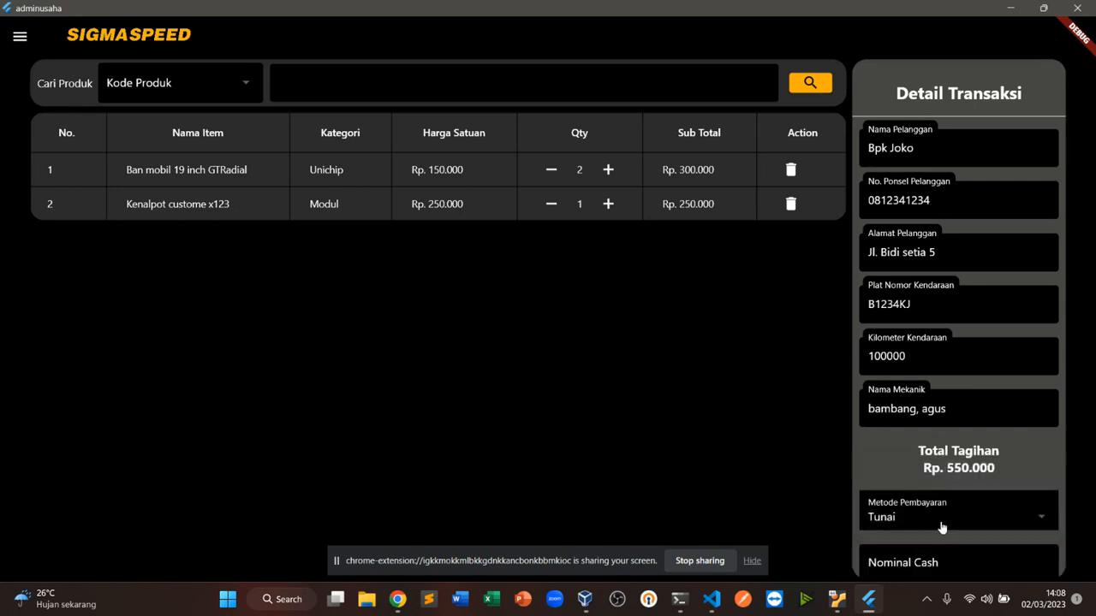
Enter a cash amount of 700000 and save and print the transaction
left_click(911, 568)
scroll(999, 400, "down", 1)
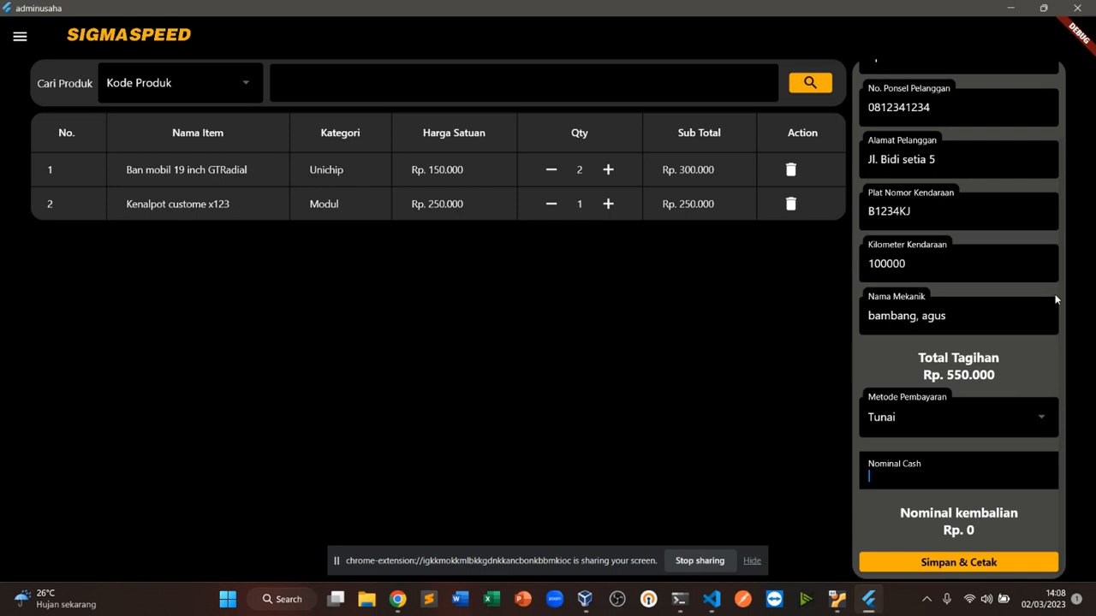
type("7")
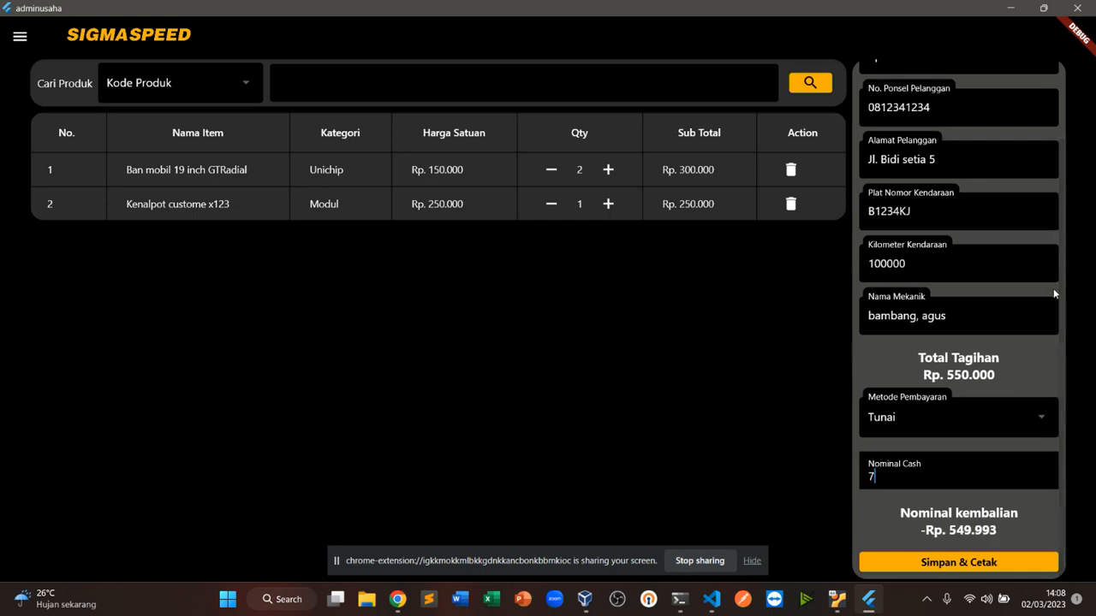
type("00000")
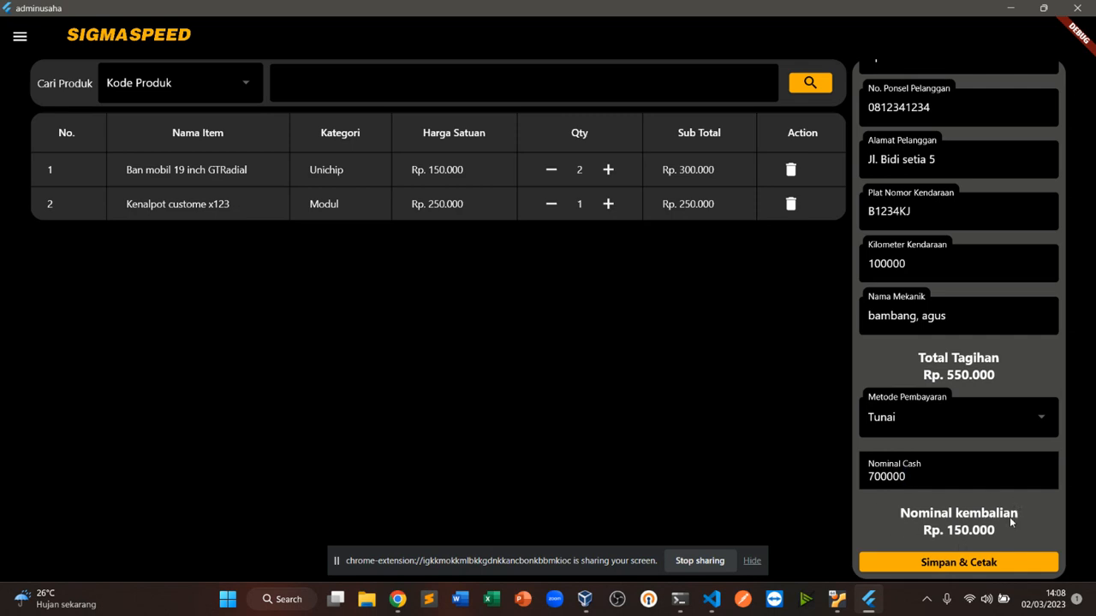
left_click(987, 563)
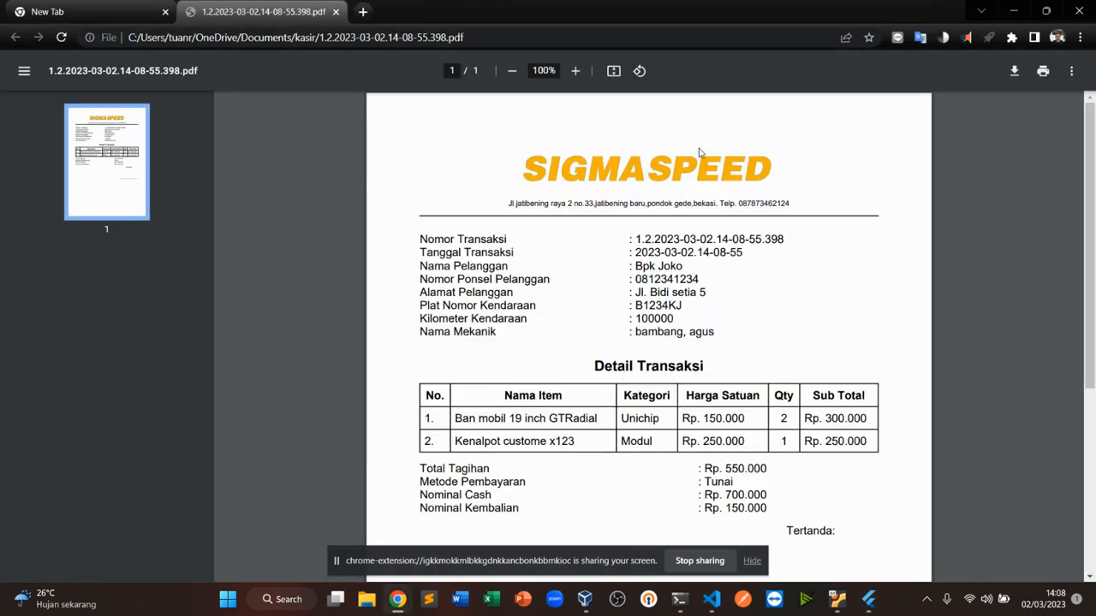
Review the generated receipt PDF, including the shop header and transaction totals
scroll(906, 192, "down", 1)
scroll(905, 193, "up", 1)
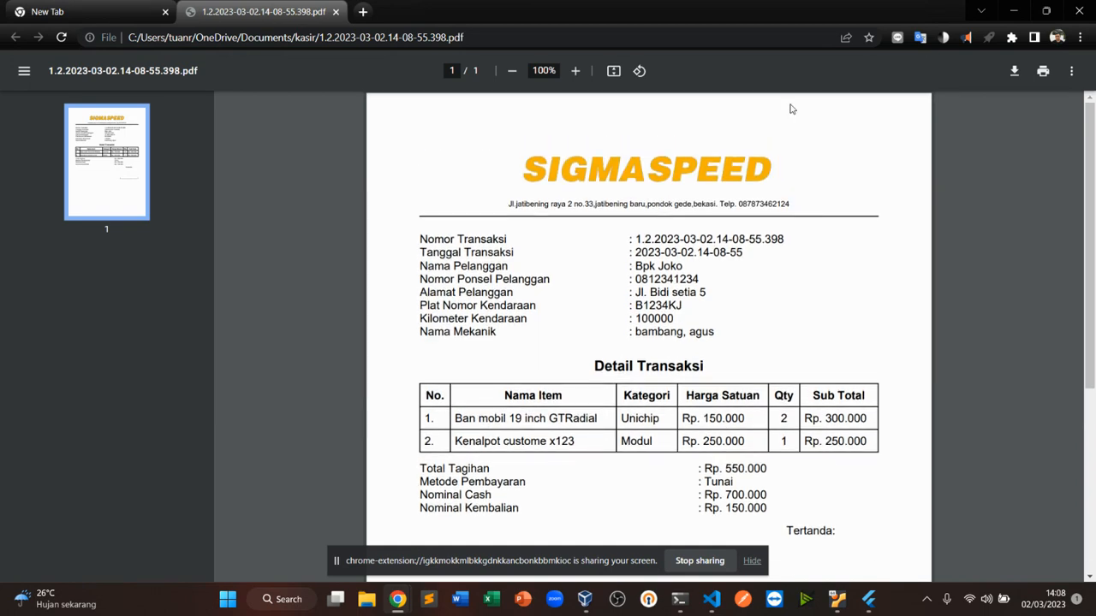
scroll(702, 434, "down", 2)
scroll(707, 415, "up", 1)
scroll(708, 410, "up", 1)
left_click_drag(505, 203, 817, 207)
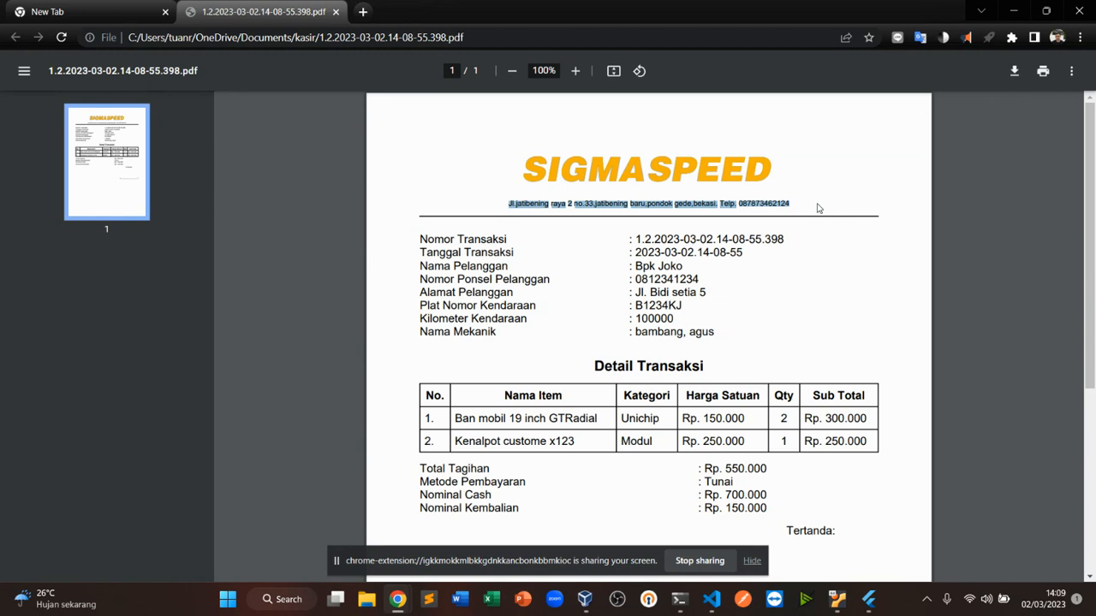
scroll(818, 208, "down", 1)
scroll(817, 208, "up", 1)
scroll(818, 208, "down", 1)
scroll(818, 208, "up", 1)
scroll(785, 219, "down", 1)
scroll(785, 221, "up", 1)
scroll(797, 225, "down", 1)
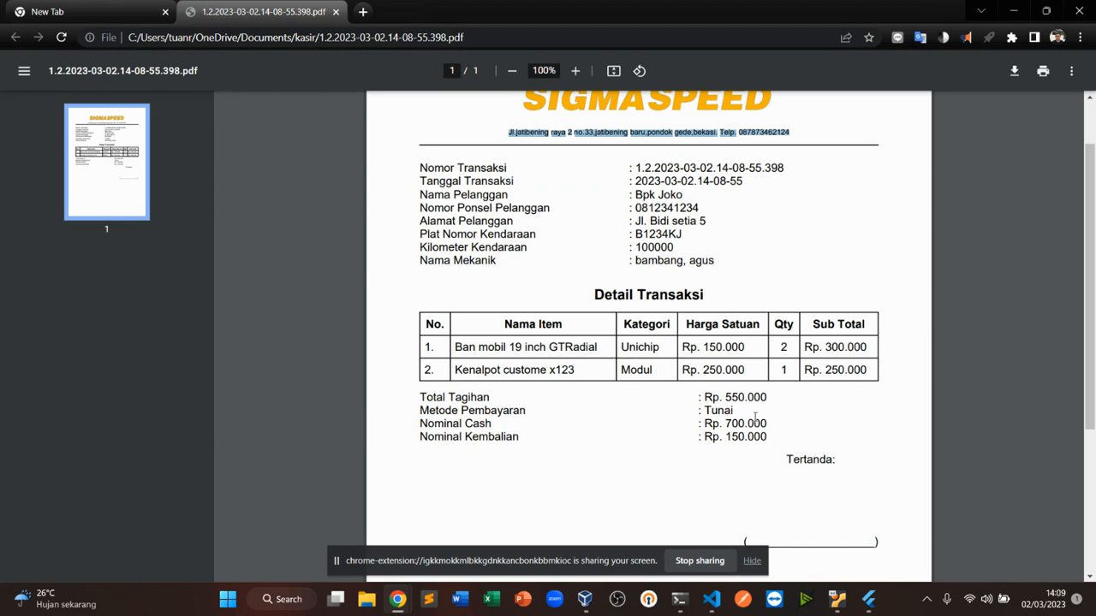
scroll(754, 417, "down", 2)
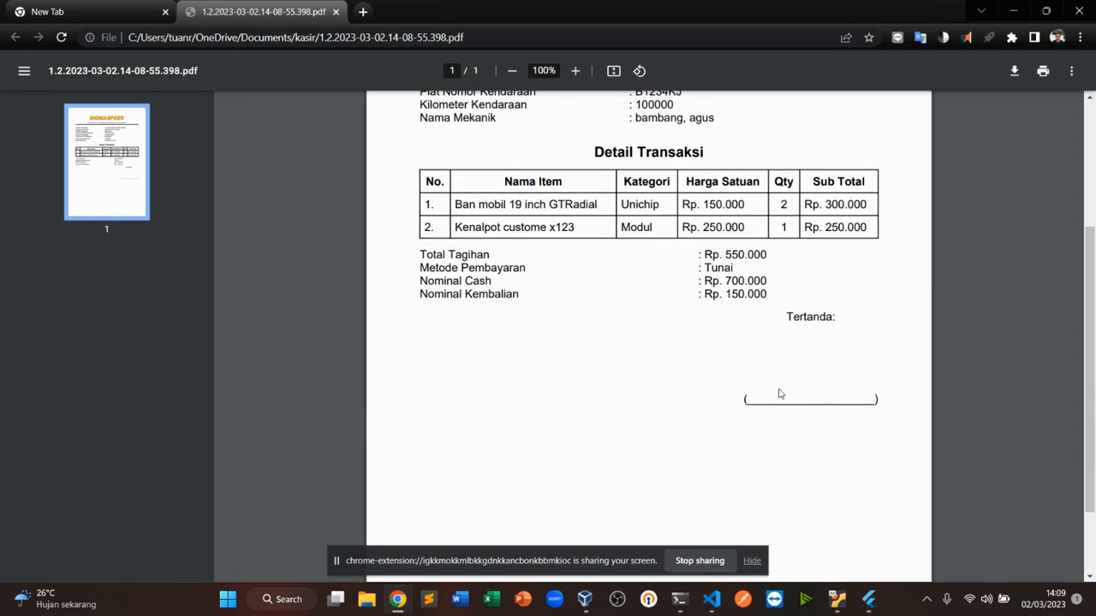
scroll(778, 392, "up", 3)
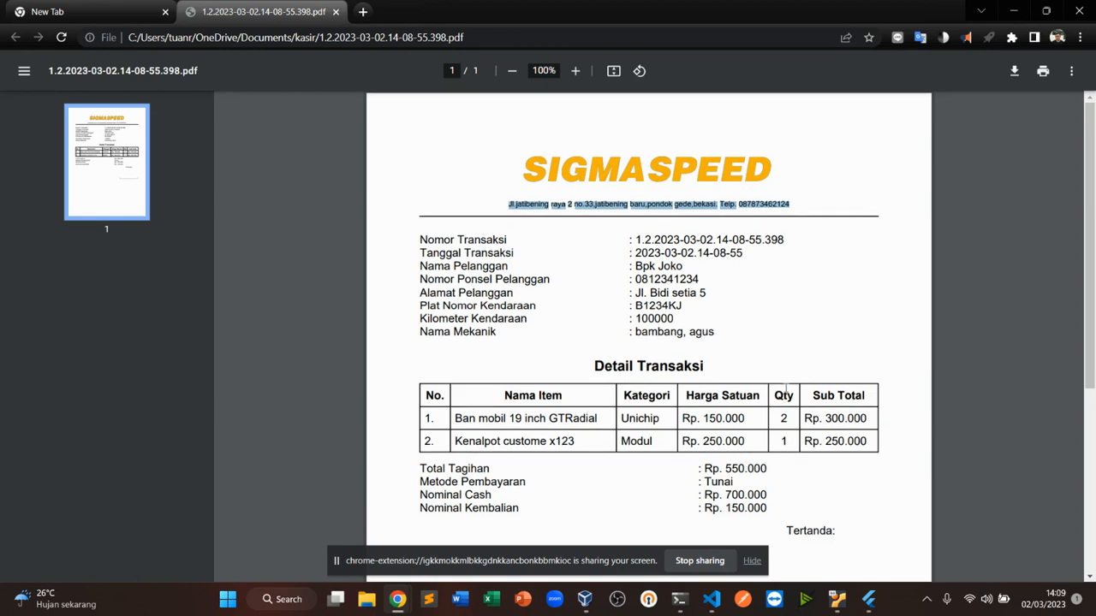
Open the print dialog for the receipt and cancel it
left_click(1042, 71)
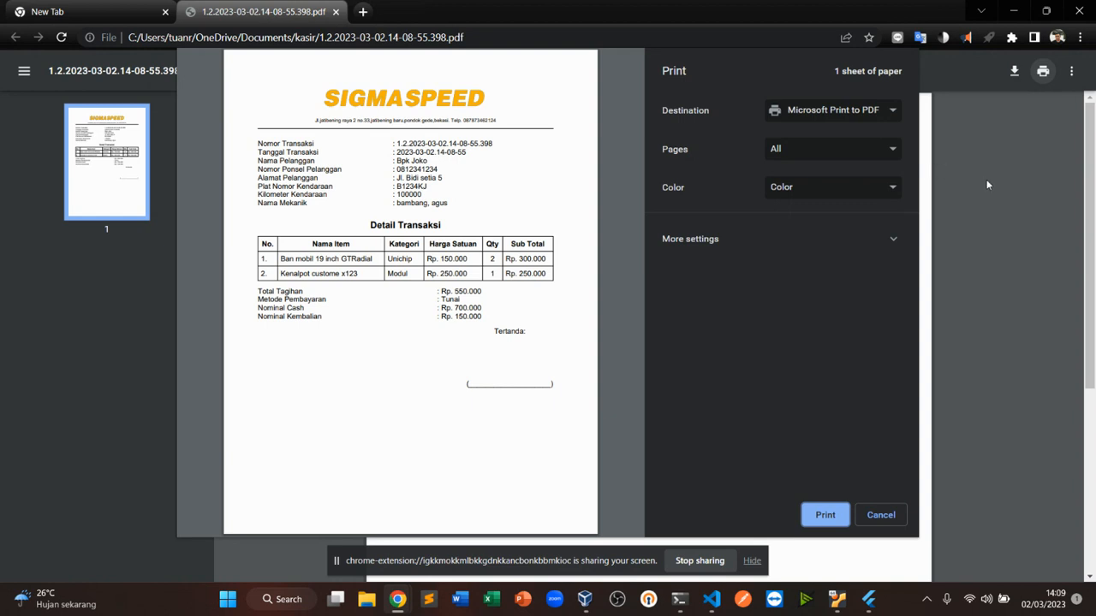
left_click(880, 513)
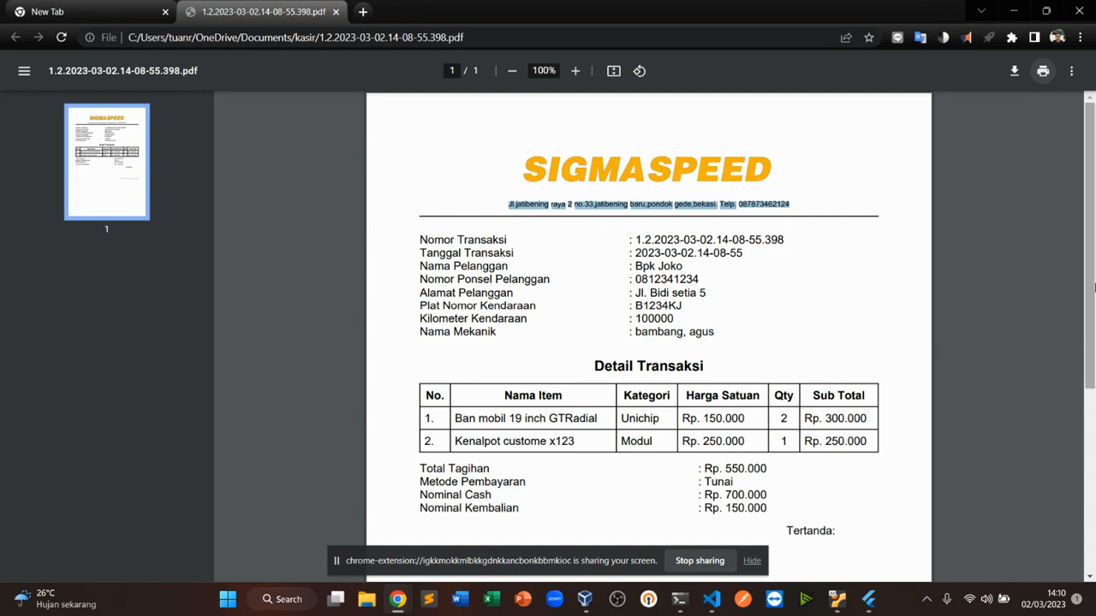
left_click(1034, 195)
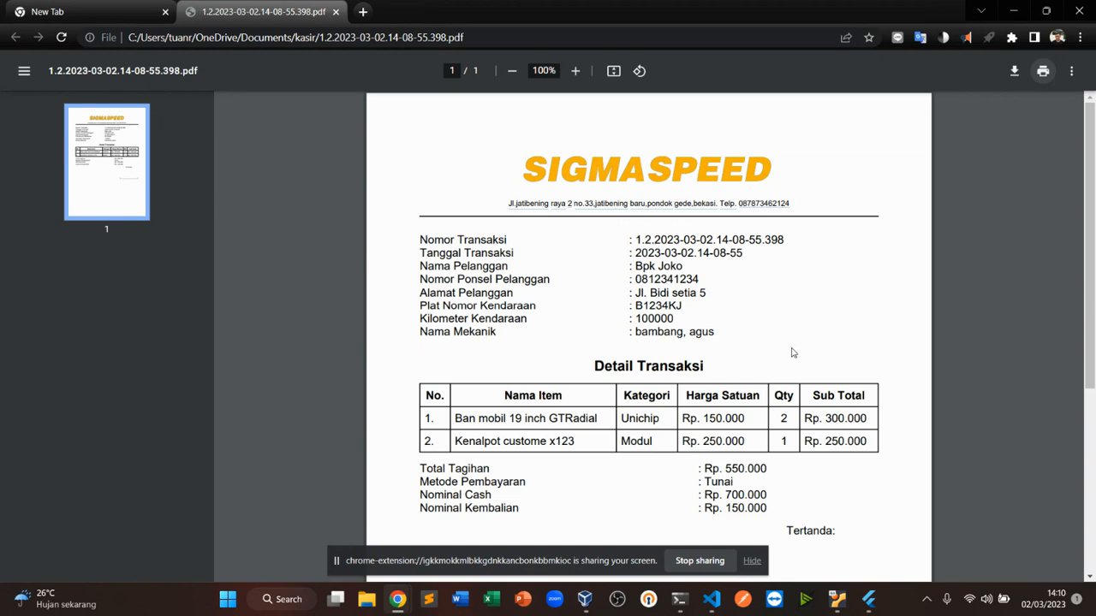
Locate the saved receipt PDF in the Documents kasir folder and open it
left_click(367, 599)
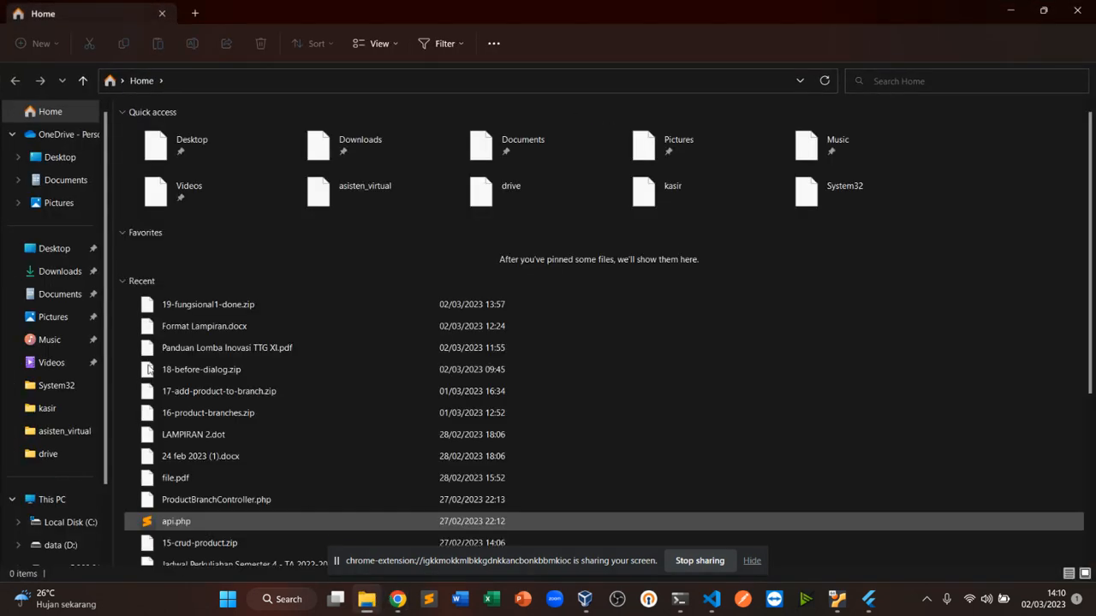
left_click(75, 179)
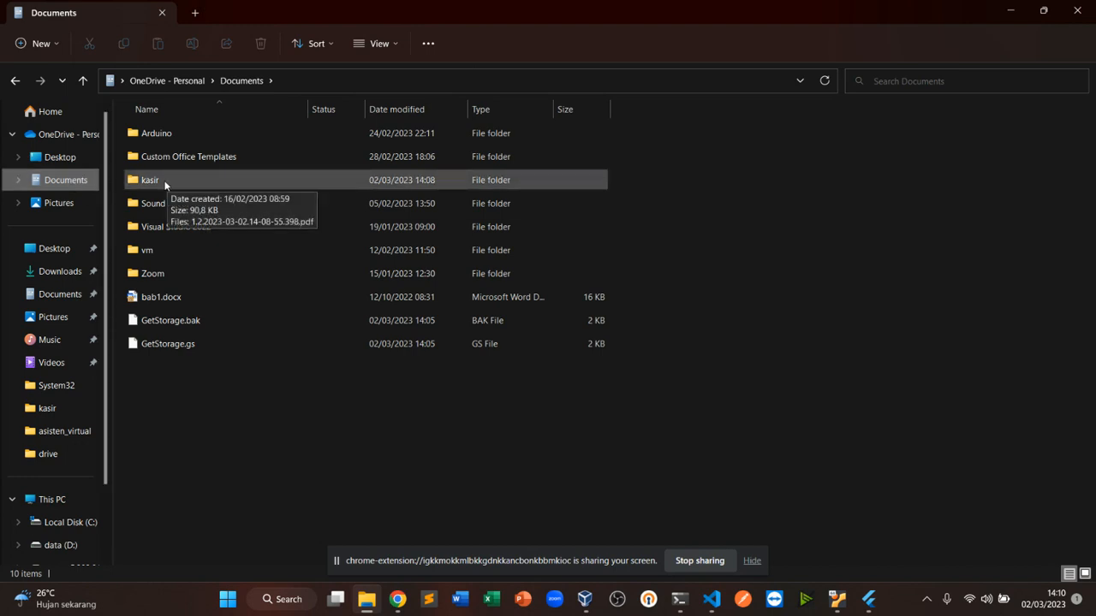
double_click(165, 183)
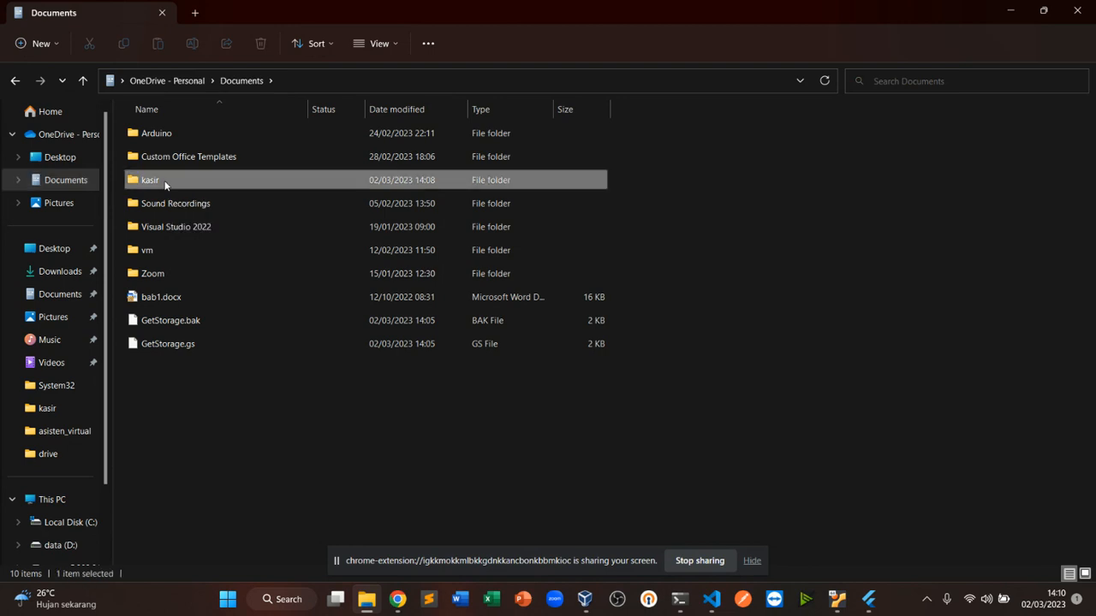
double_click(272, 134)
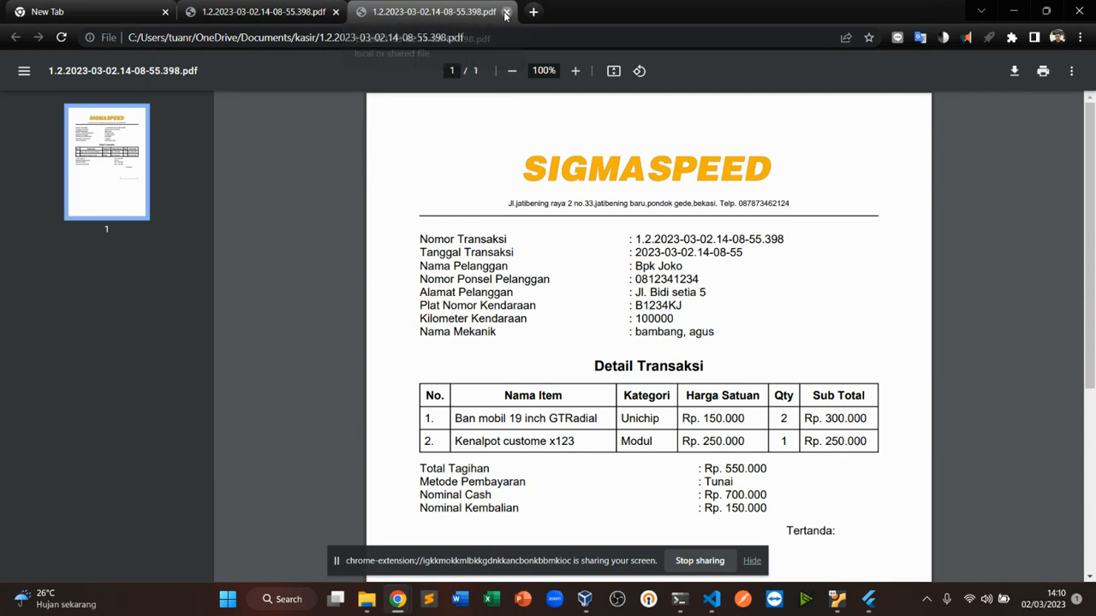
Close the duplicate receipt tab and return to the cashier application
left_click(506, 12)
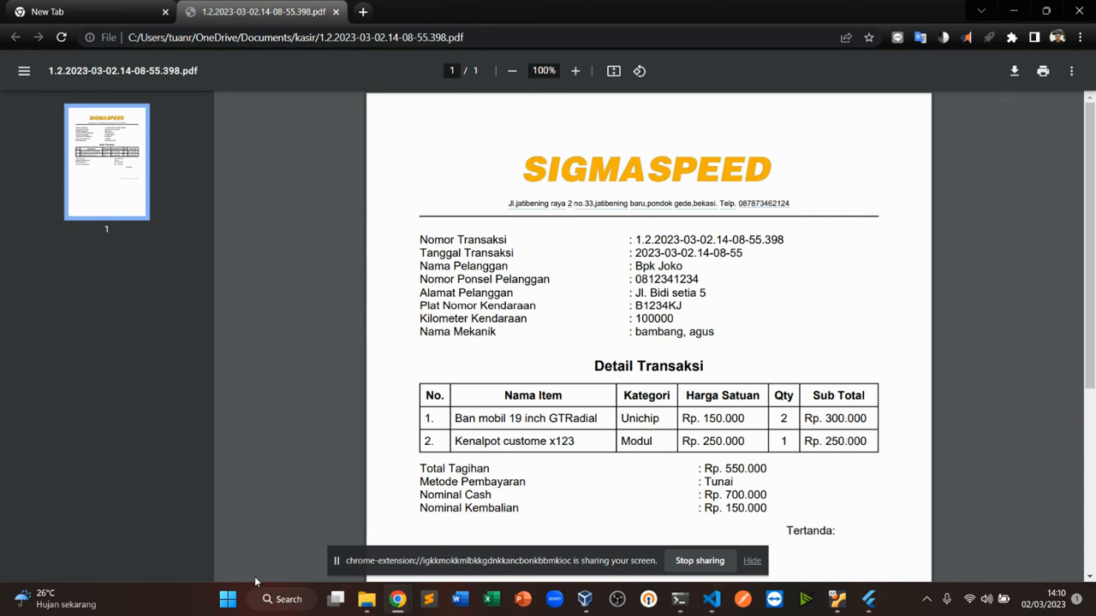
left_click(364, 603)
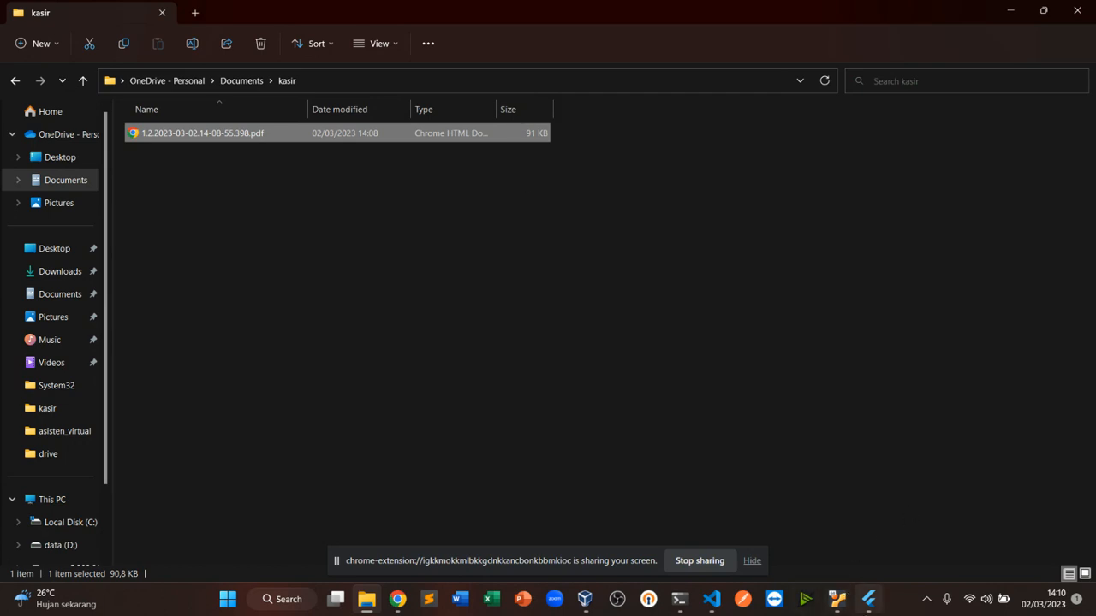
left_click(868, 599)
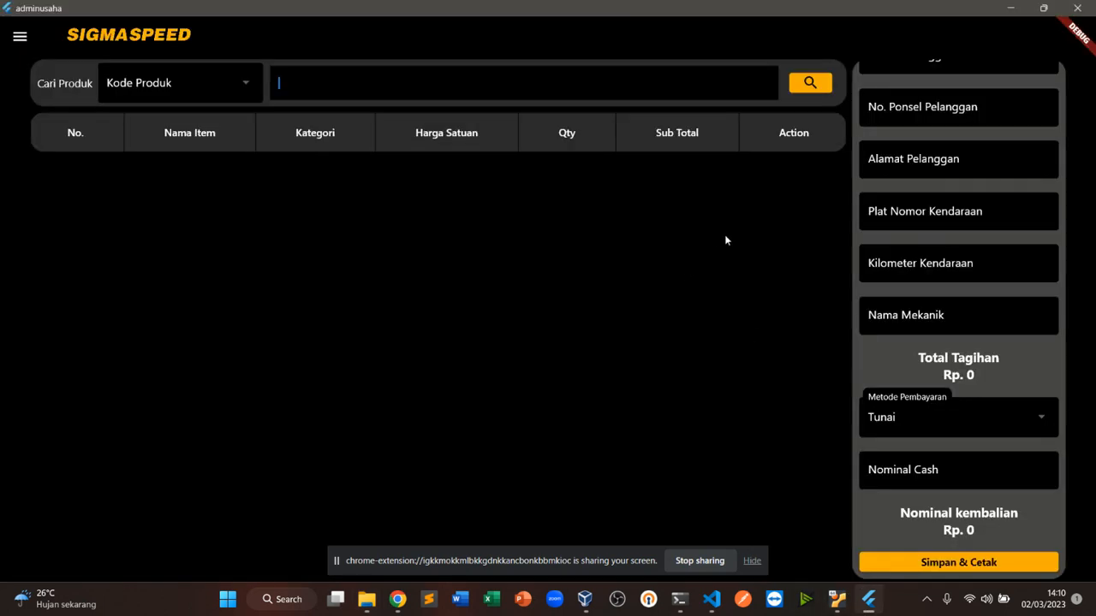
Log out of the cashier application
scroll(1020, 371, "up", 3)
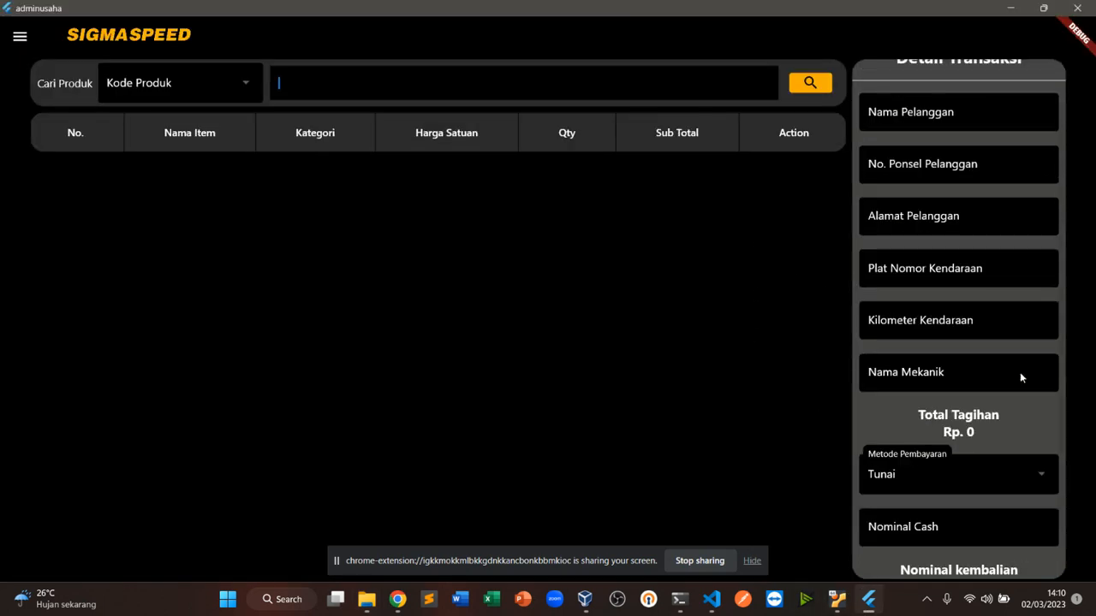
scroll(970, 325, "down", 2)
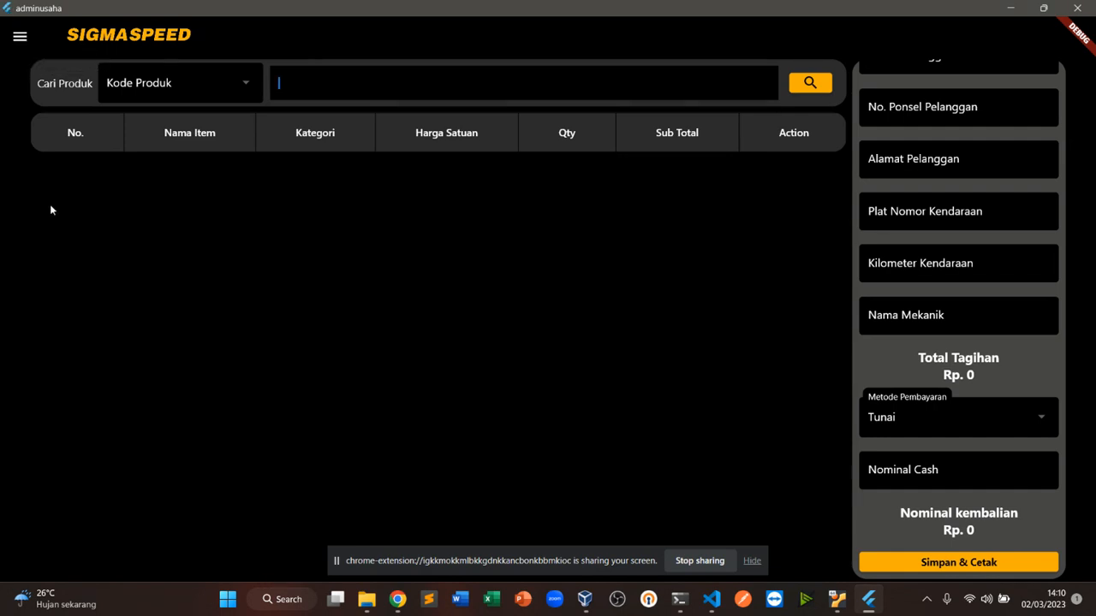
left_click(20, 36)
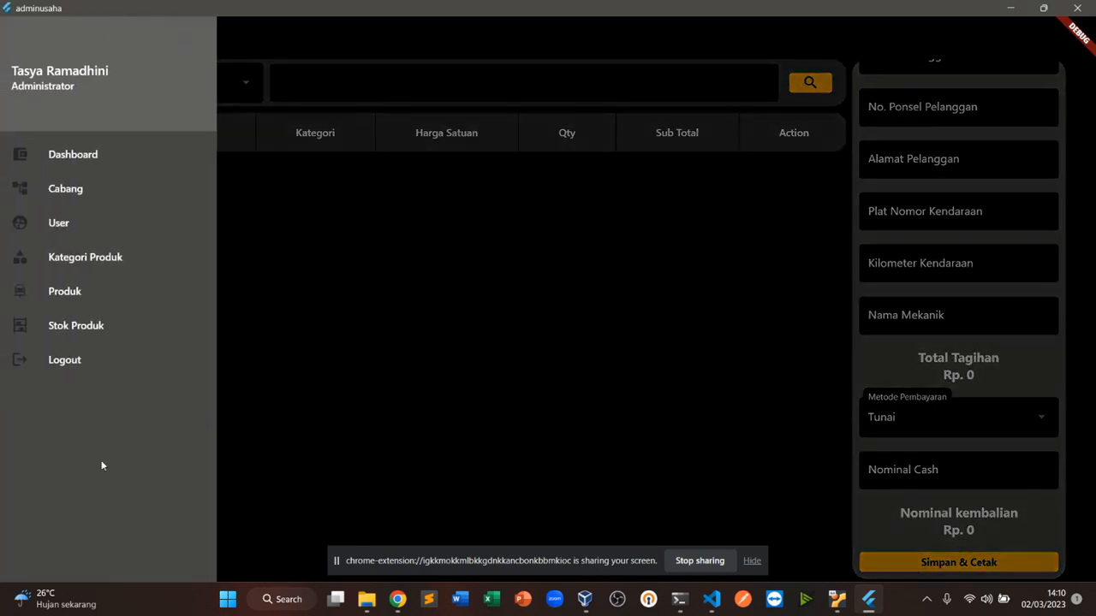
left_click(65, 359)
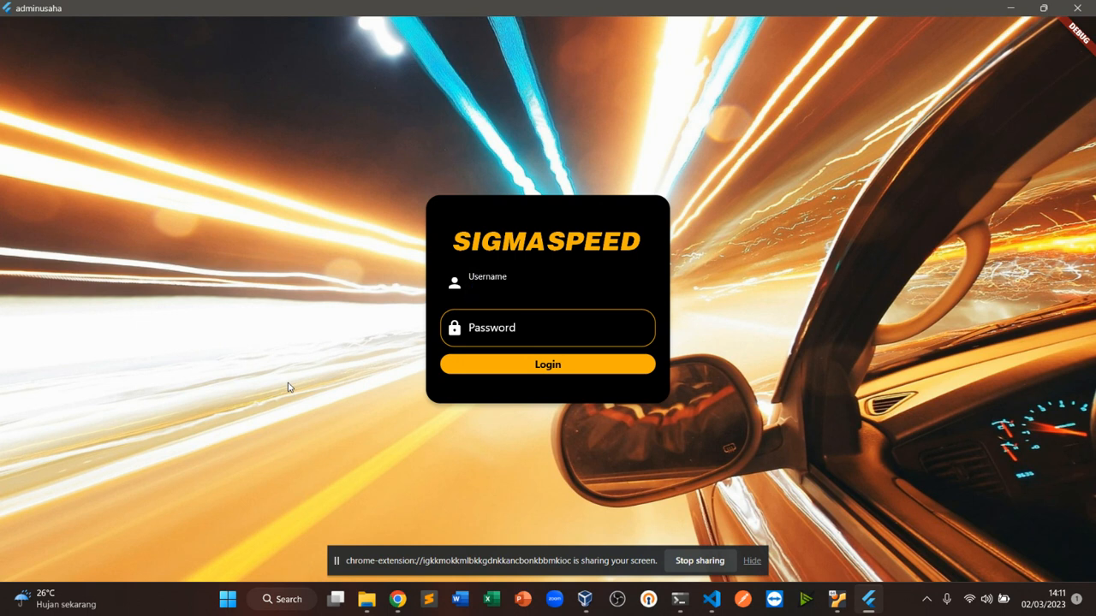
Log back in with username admin and the account password
type("admin")
key("Tab")
type("admin123")
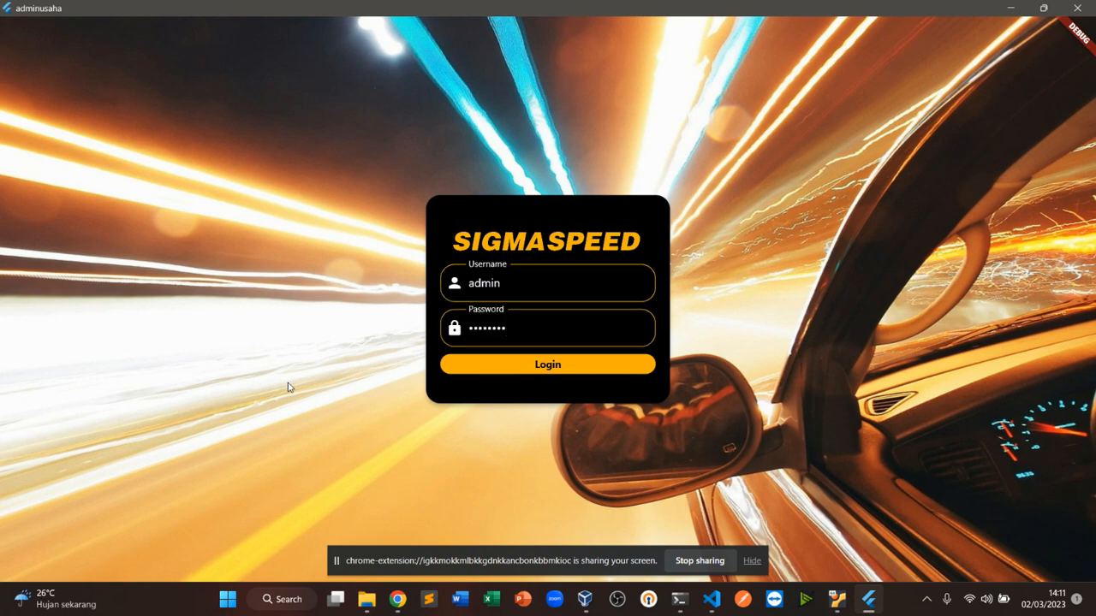
key("Return")
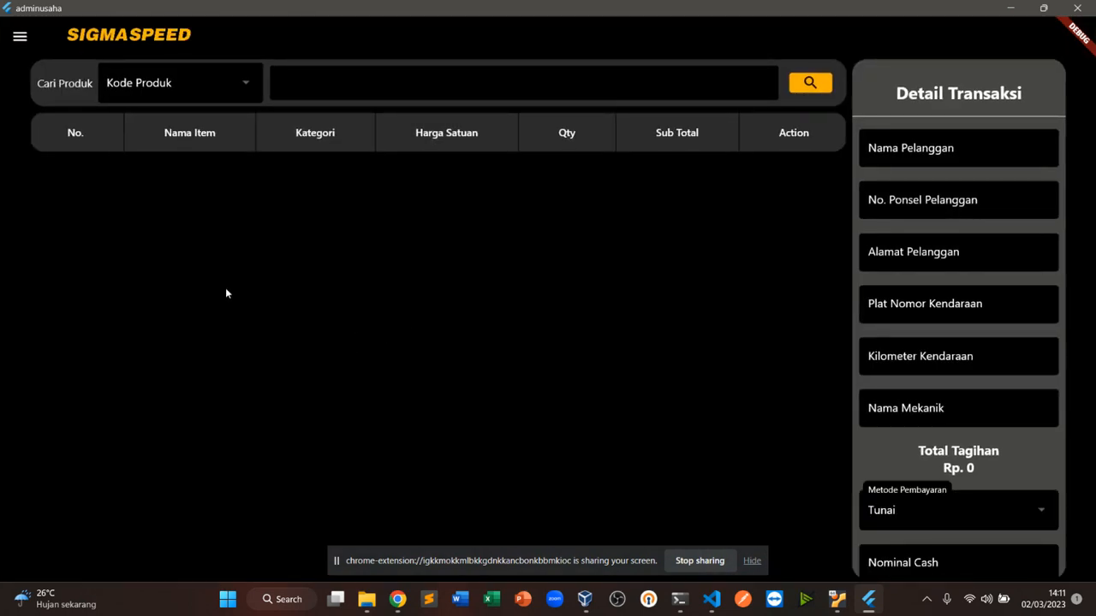
Open the branch list and start adding a new branch named Pamulang
left_click(20, 36)
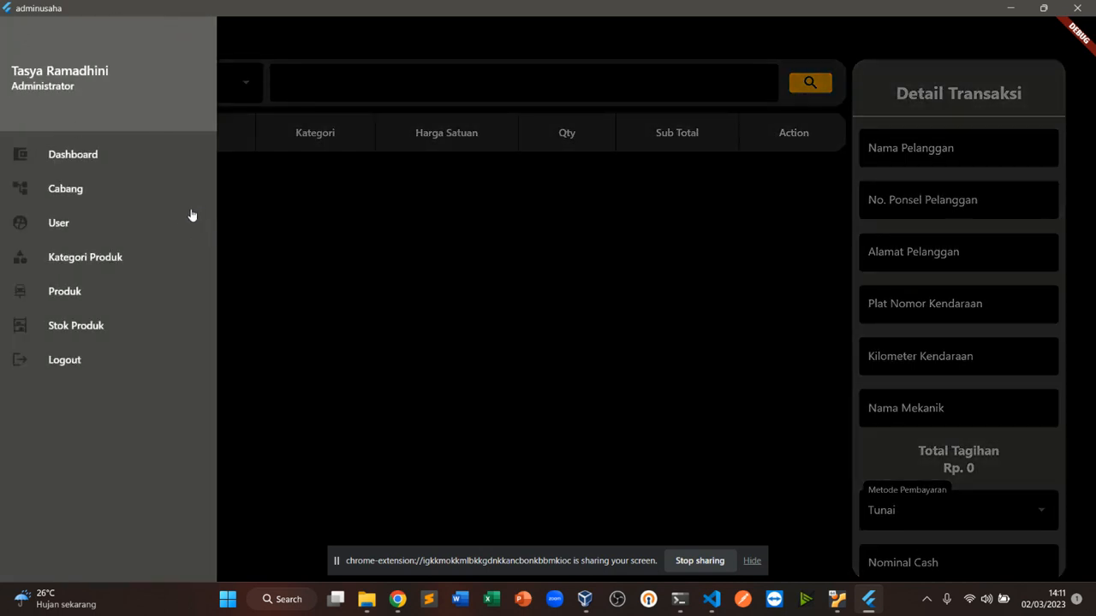
left_click(83, 194)
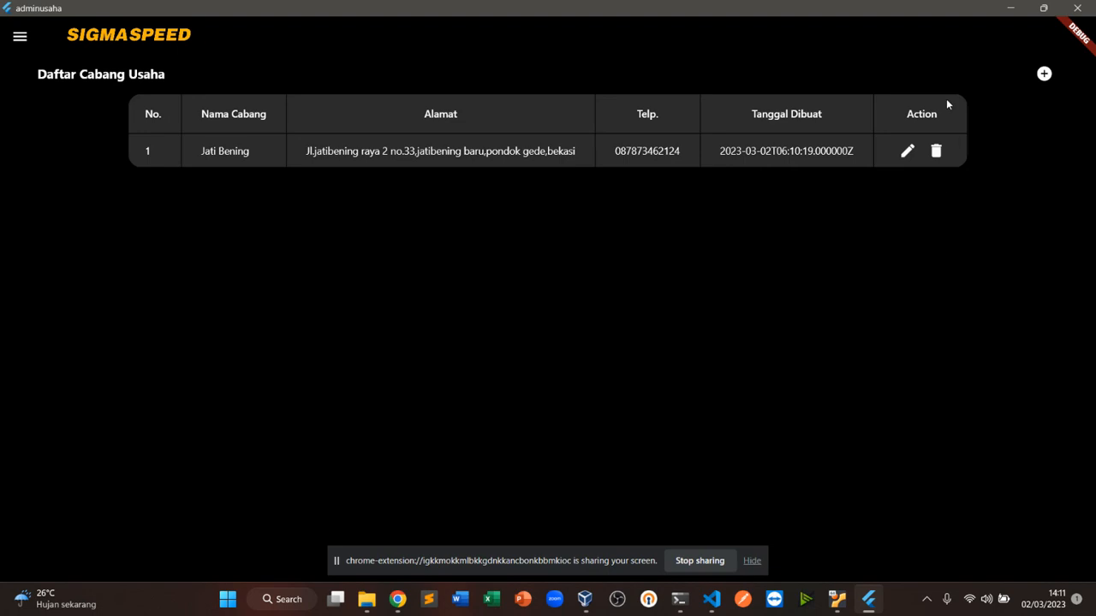
left_click(1044, 74)
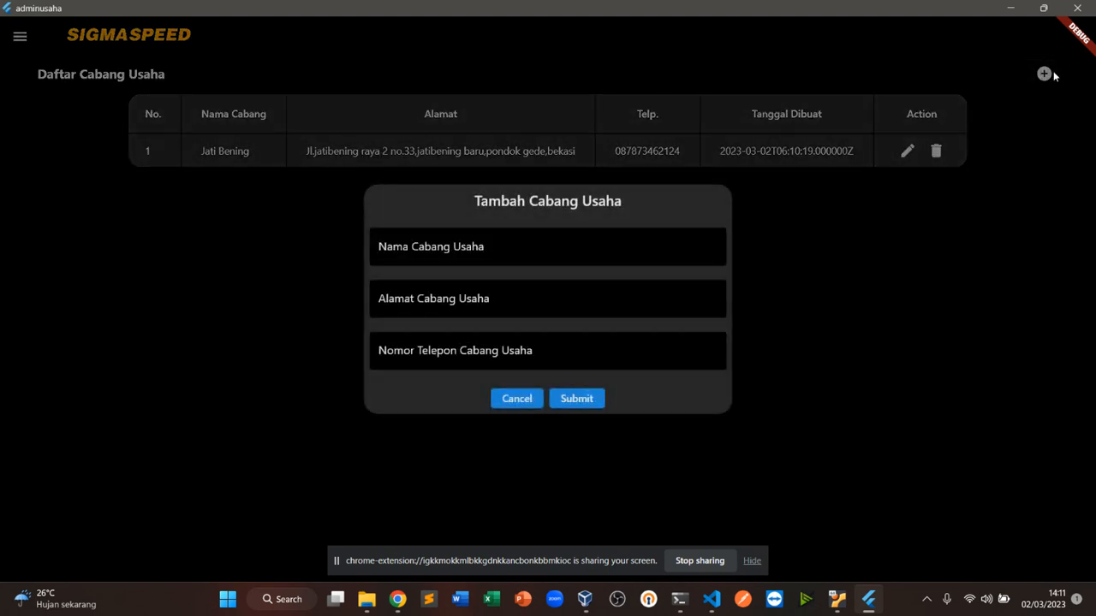
left_click(544, 251)
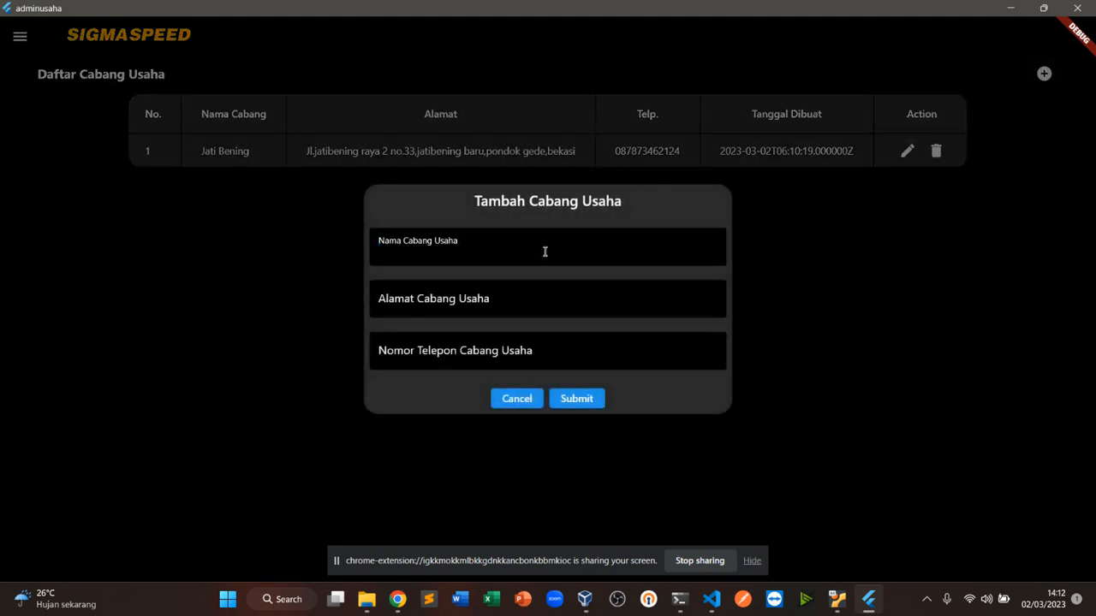
type("Pamulang")
Fill in the new branch's address and phone number and submit it
left_click(494, 306)
type("J")
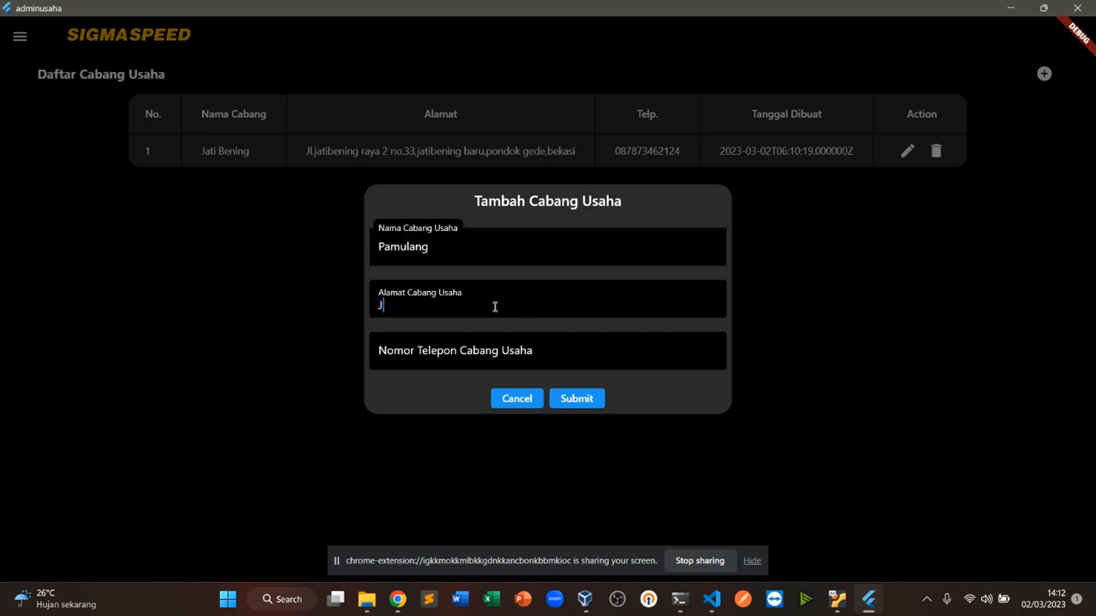
type("l. setia budi pamulang belakang unpam")
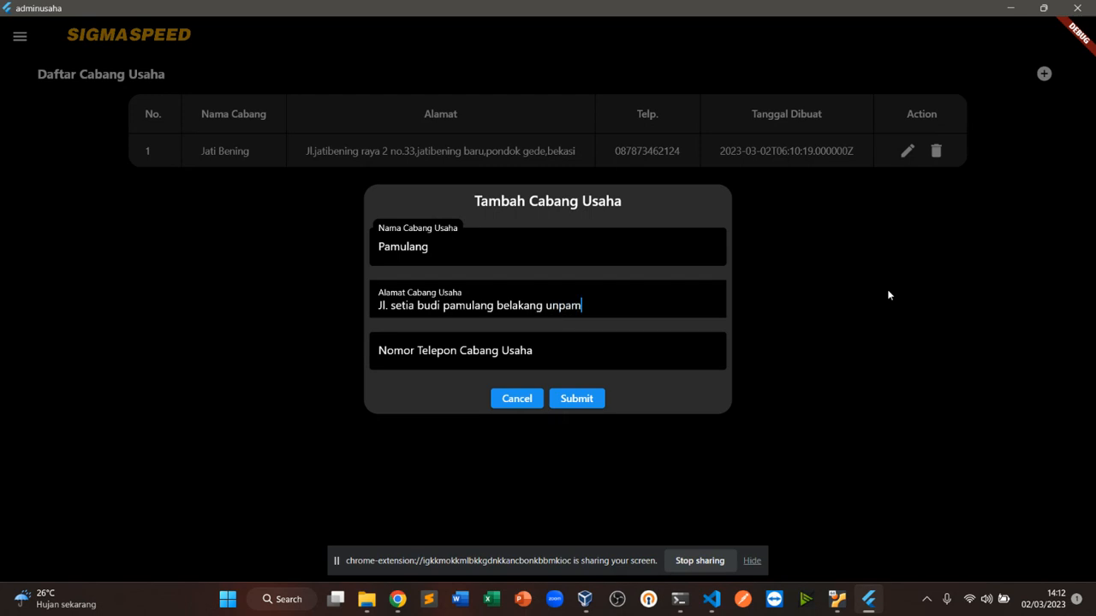
left_click(688, 364)
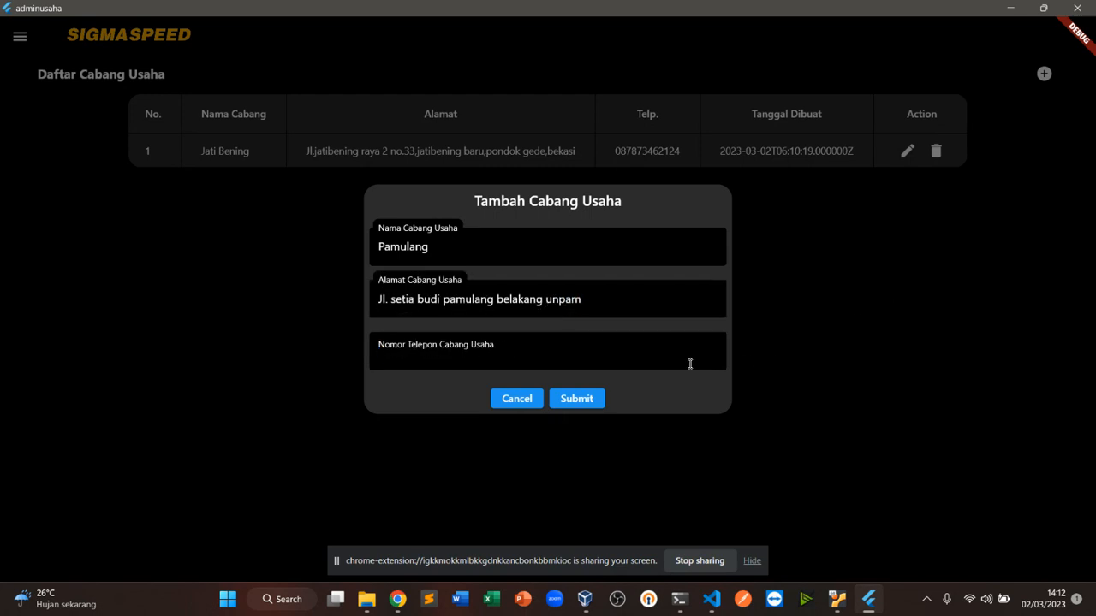
type("02112345678")
left_click(591, 399)
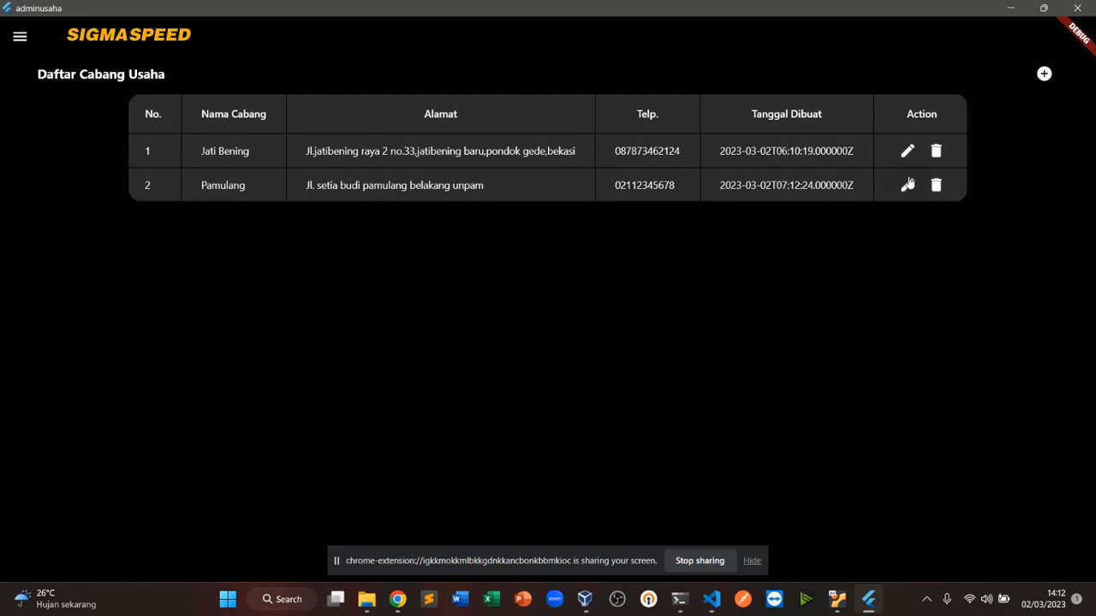
Open the user list, start adding a user and enter the user's full name
left_click(20, 37)
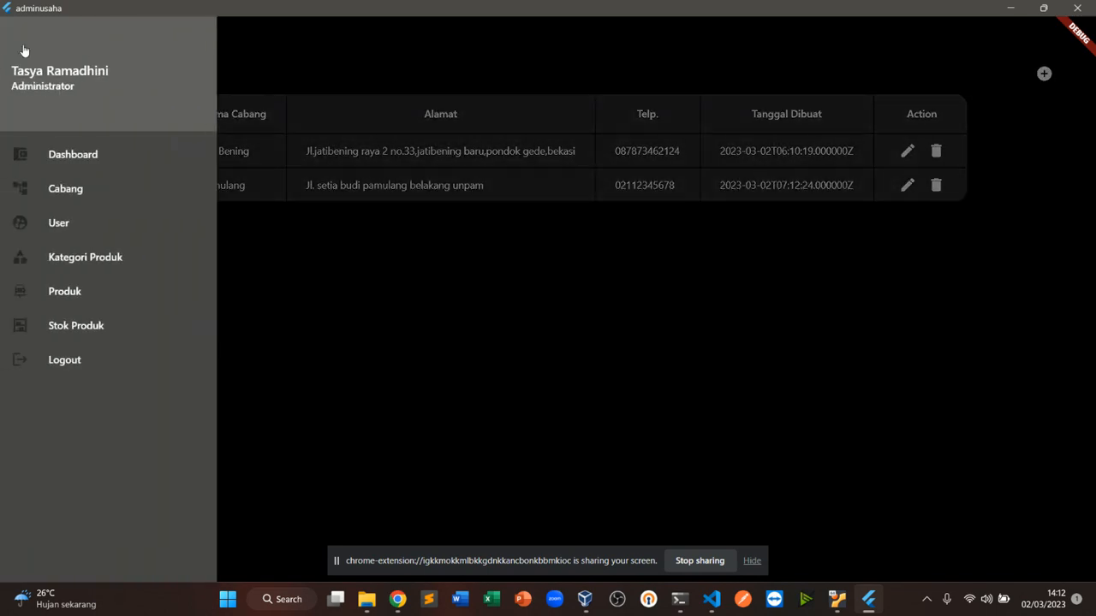
left_click(64, 223)
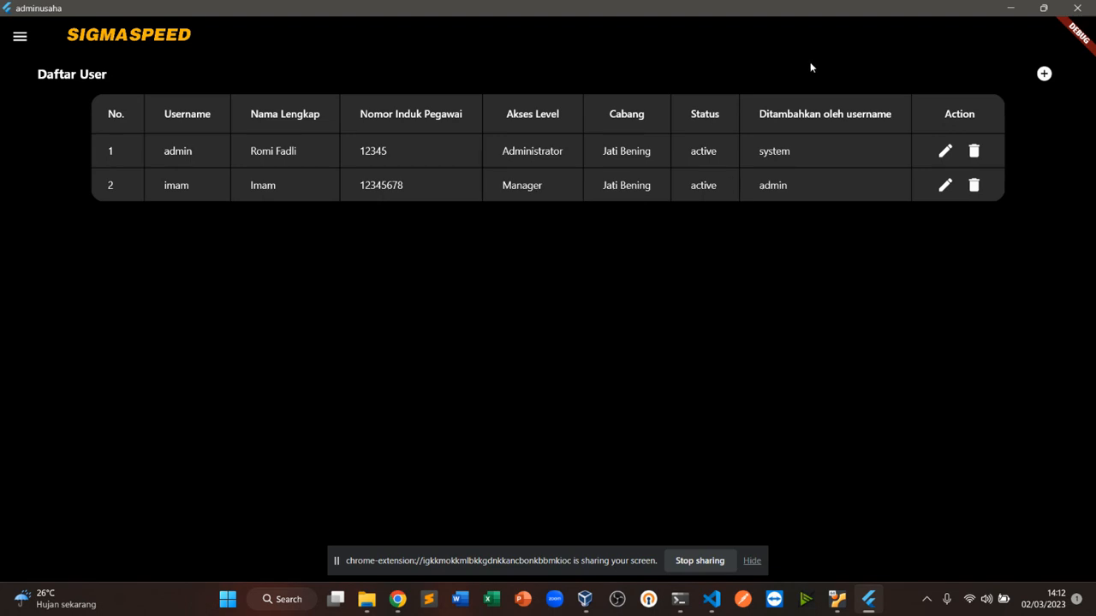
left_click(1044, 73)
left_click(511, 145)
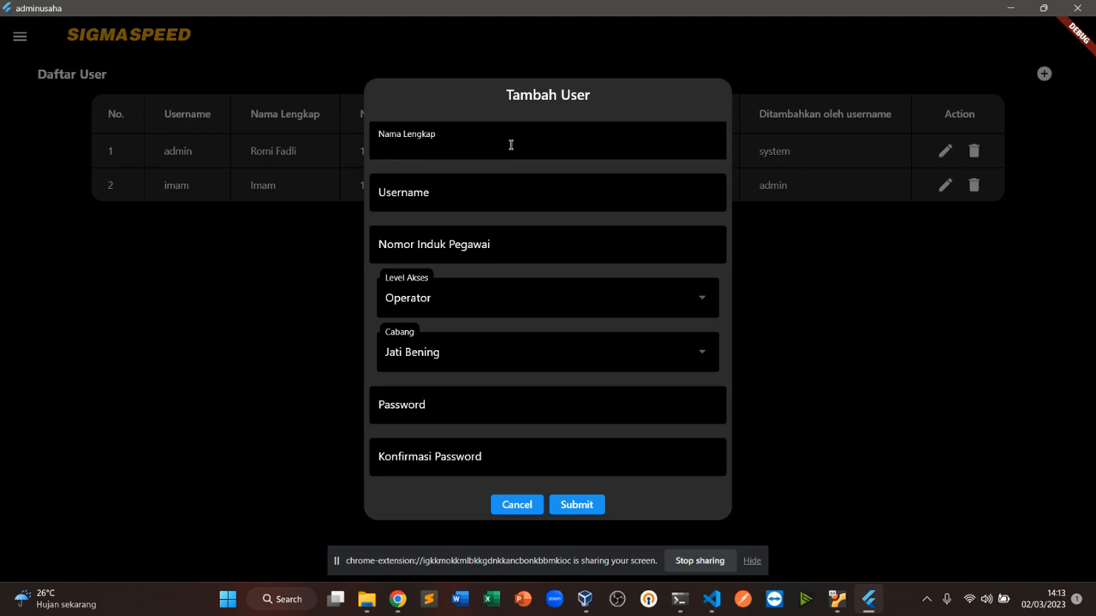
left_click(492, 197)
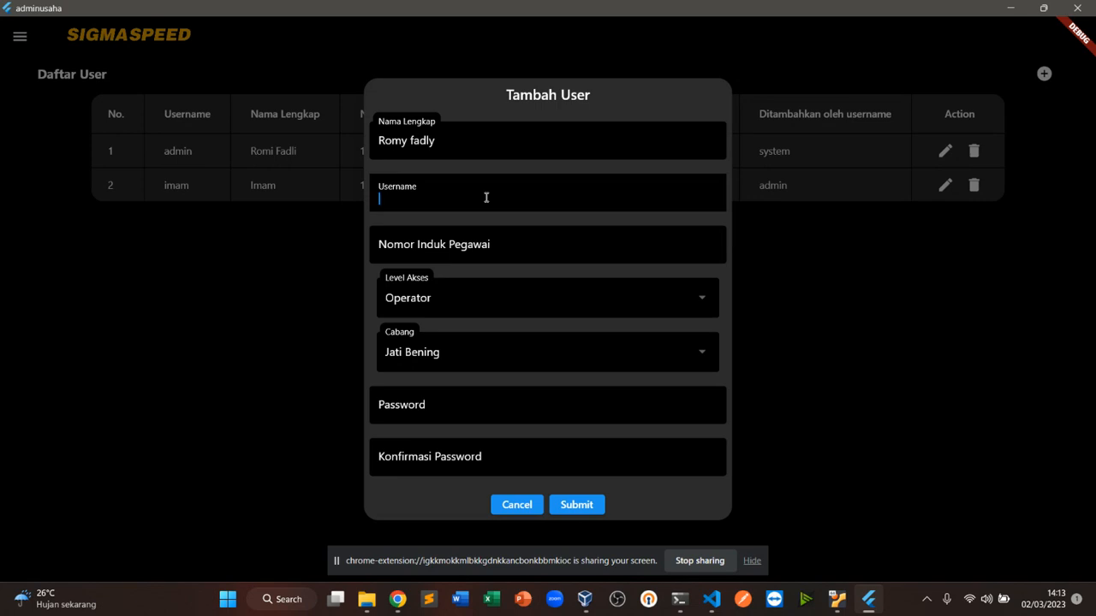
Enter the new user's username and employee ID number
type("romy123")
left_click(453, 244)
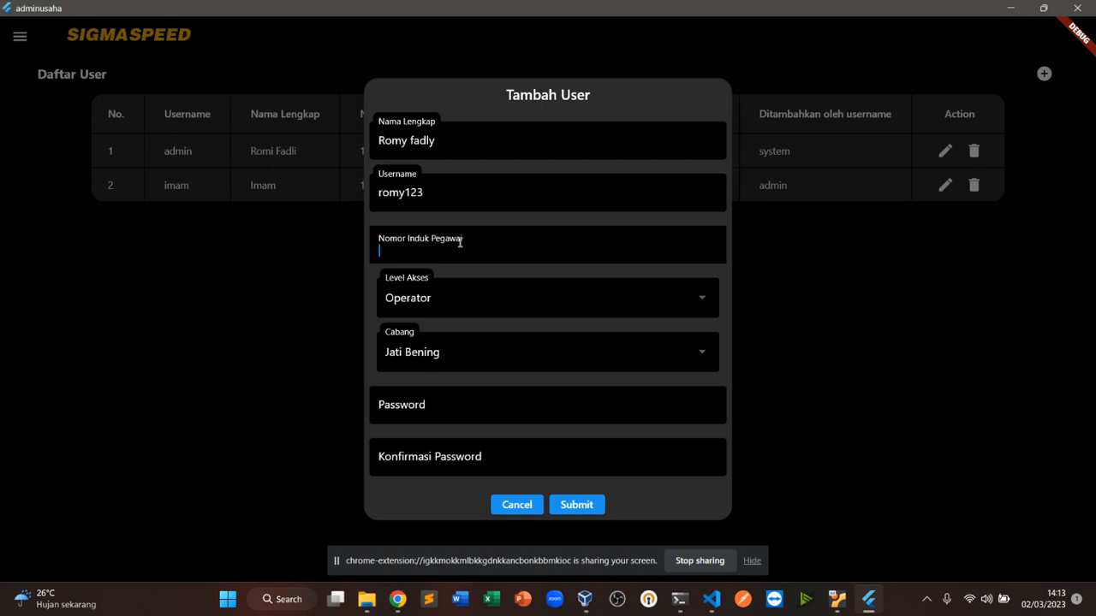
type("888888888")
left_click(448, 290)
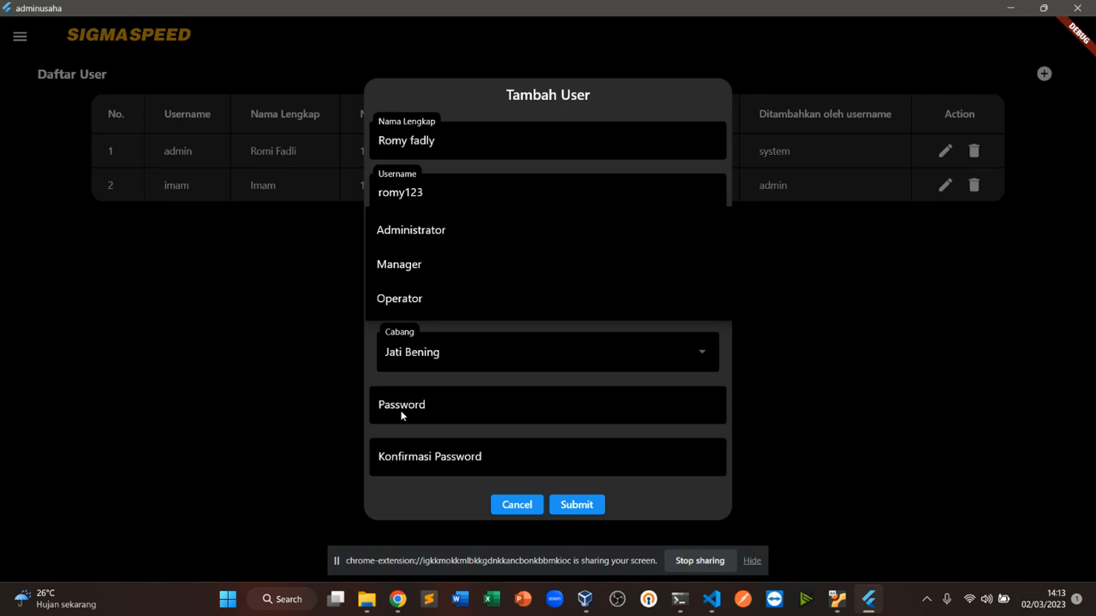
Keep the access level at Operator and assign the new user to the Pamulang branch
left_click(476, 306)
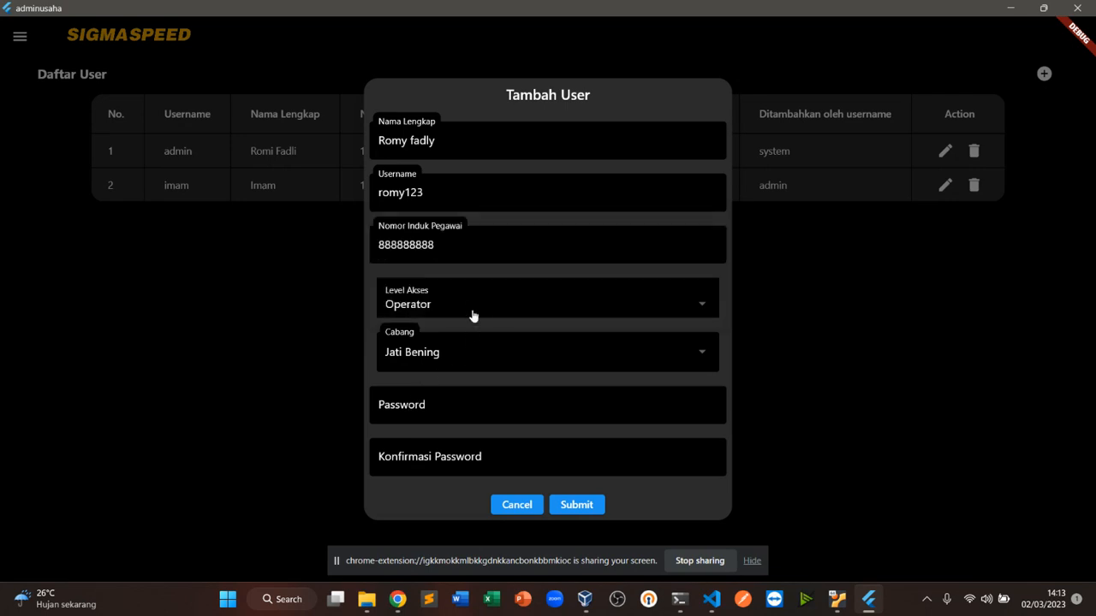
left_click(458, 352)
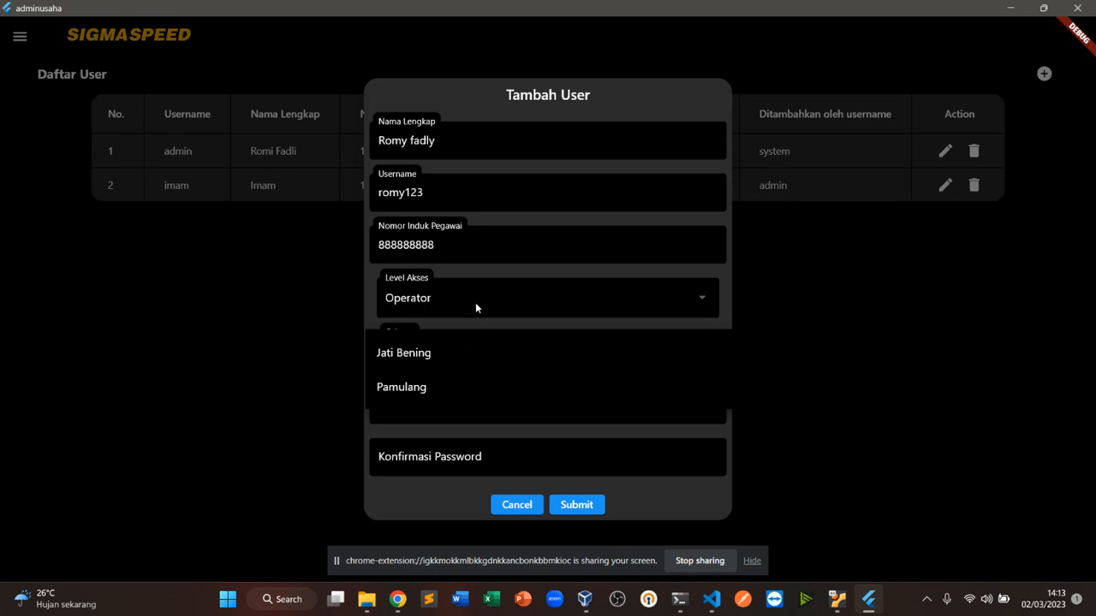
left_click(441, 390)
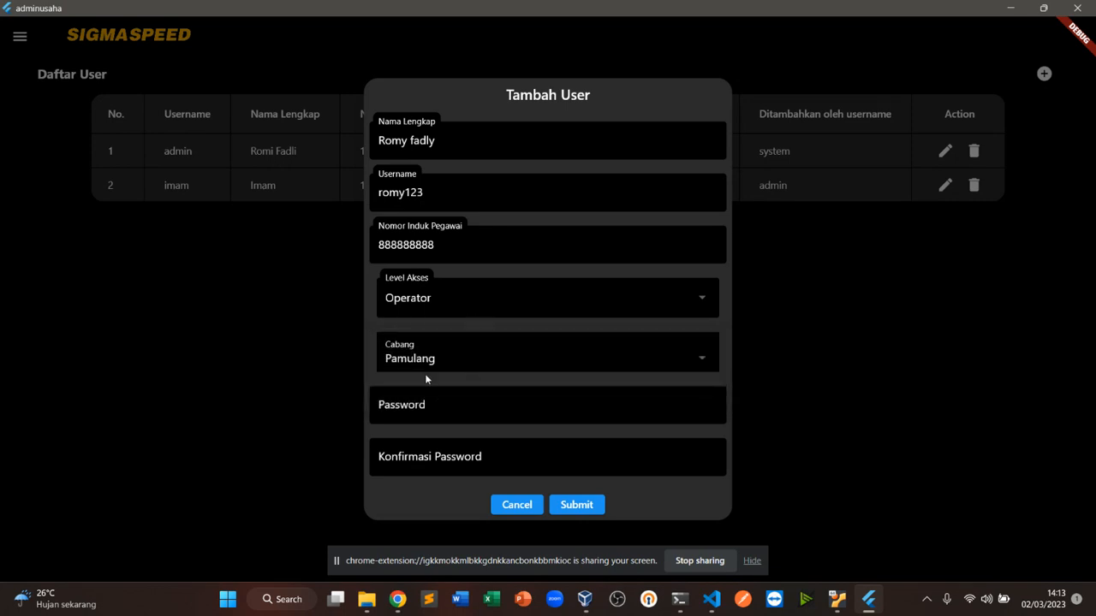
Enter and confirm the new user's password, then submit the user
left_click(428, 422)
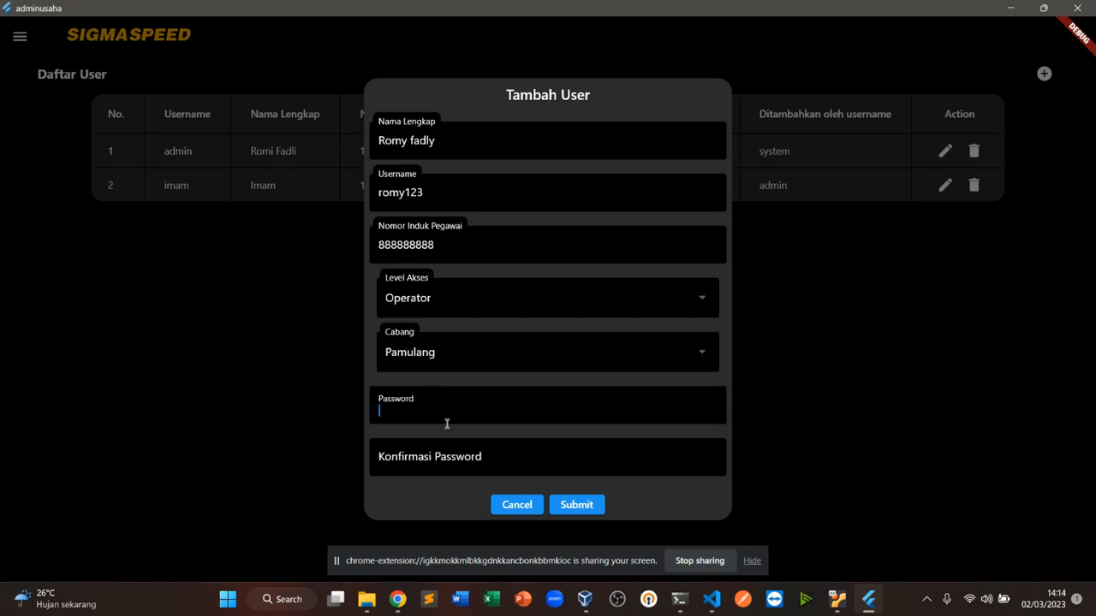
type("12345678")
left_click(478, 472)
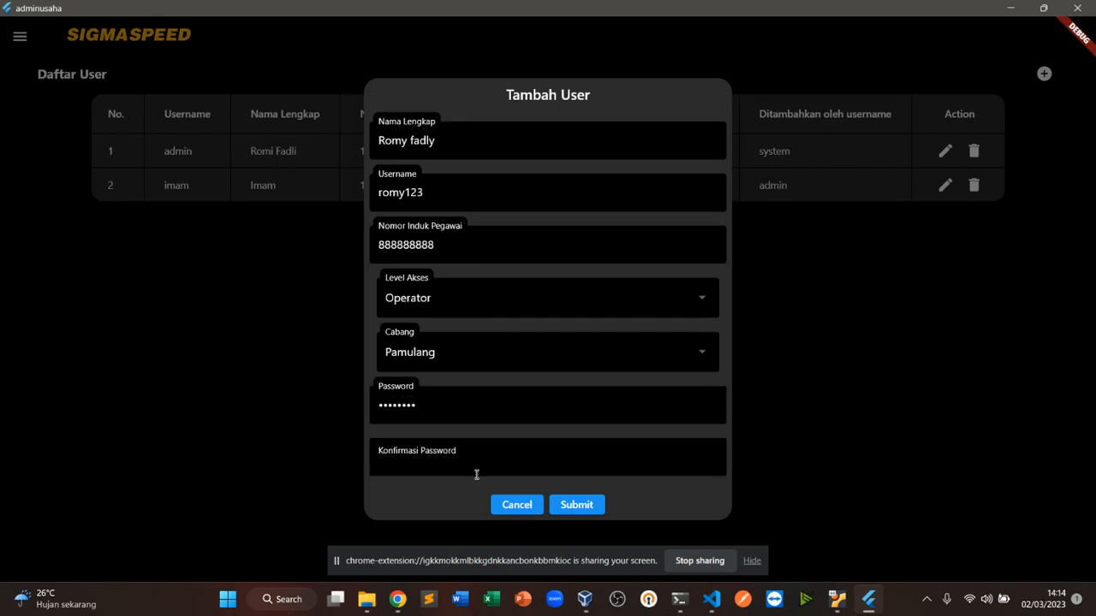
type("12345678")
left_click(574, 505)
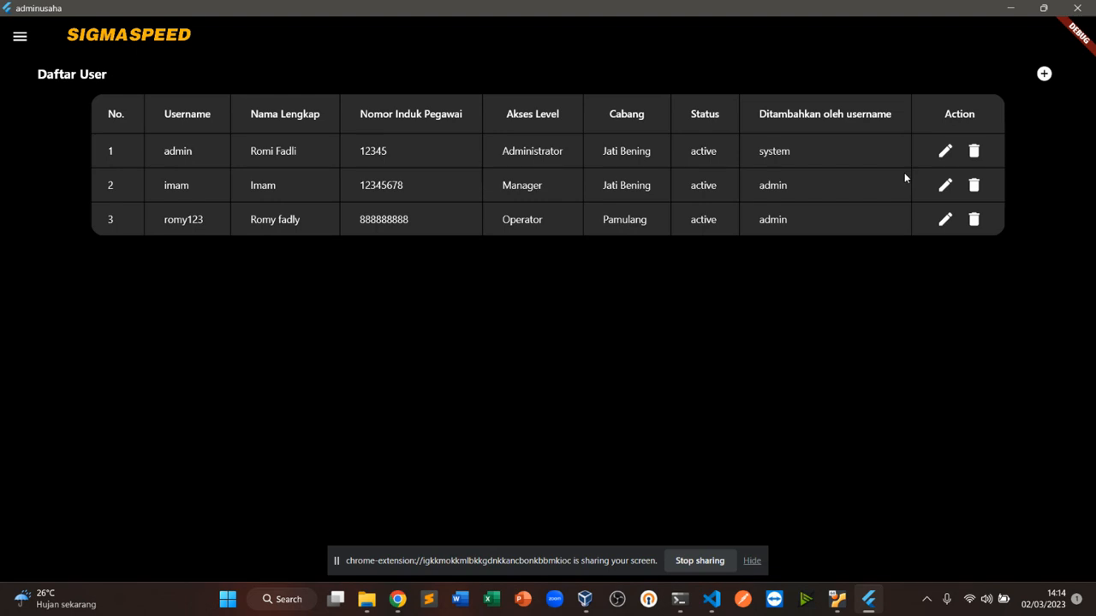
Open the product category list and add a category named Onderdil
left_click(18, 35)
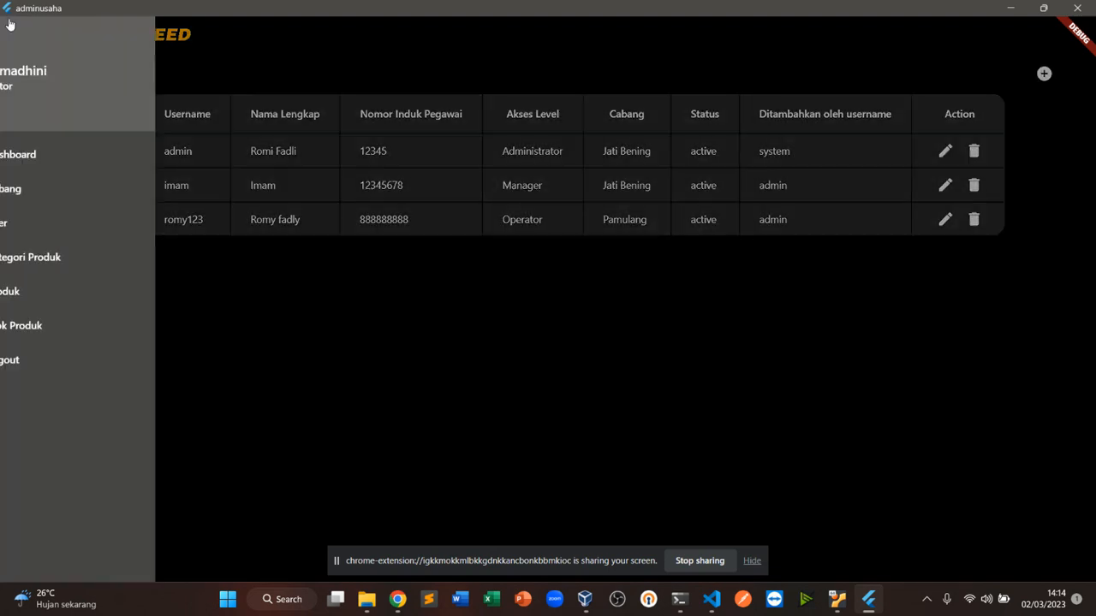
left_click(86, 257)
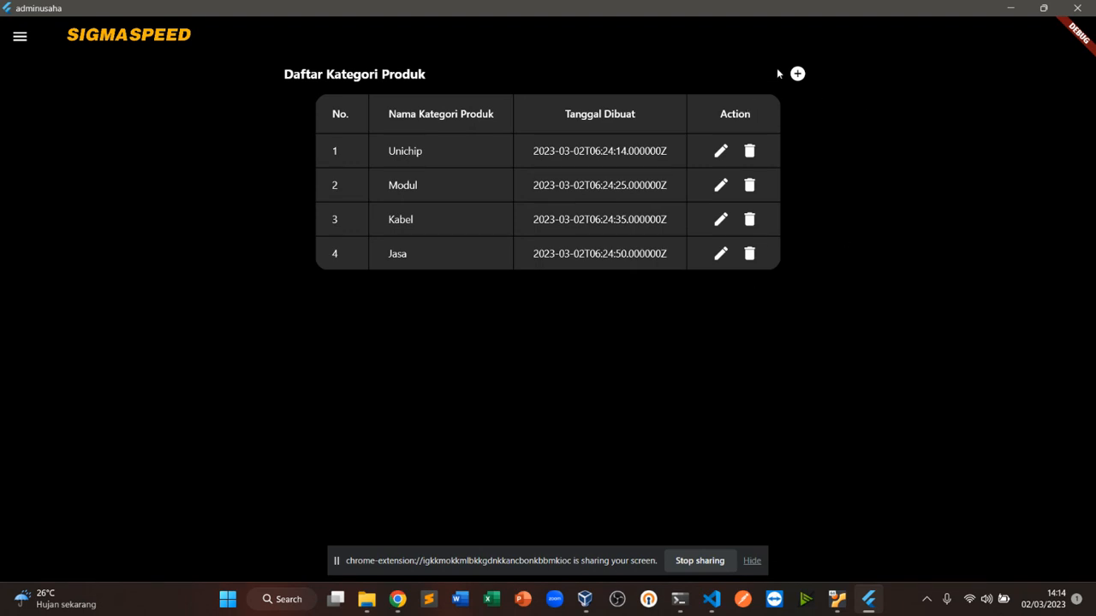
left_click(797, 74)
left_click(633, 300)
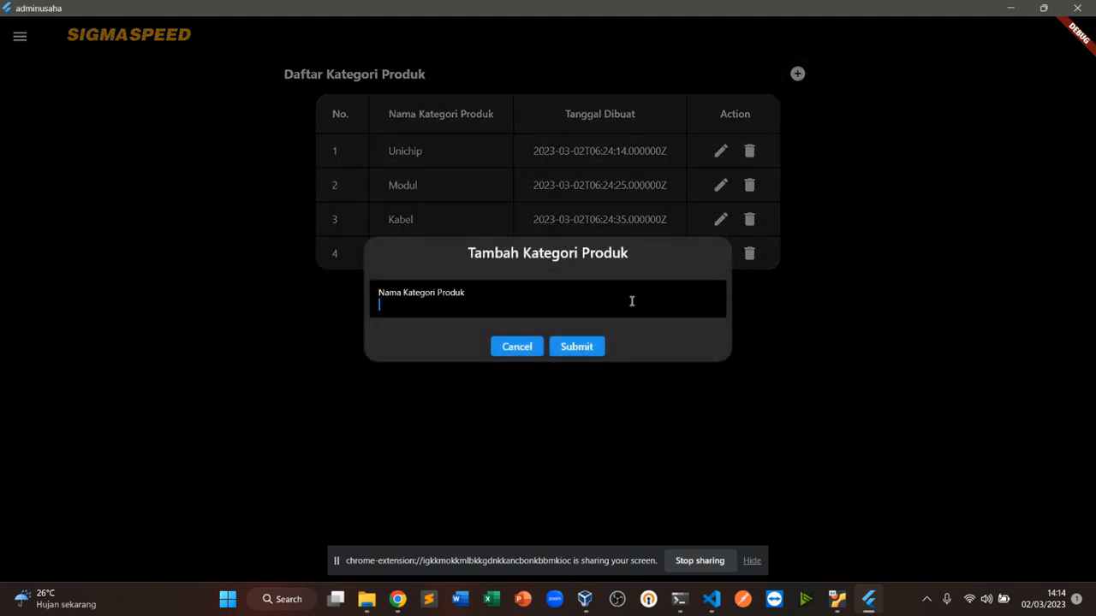
type("Onderdil")
left_click(583, 352)
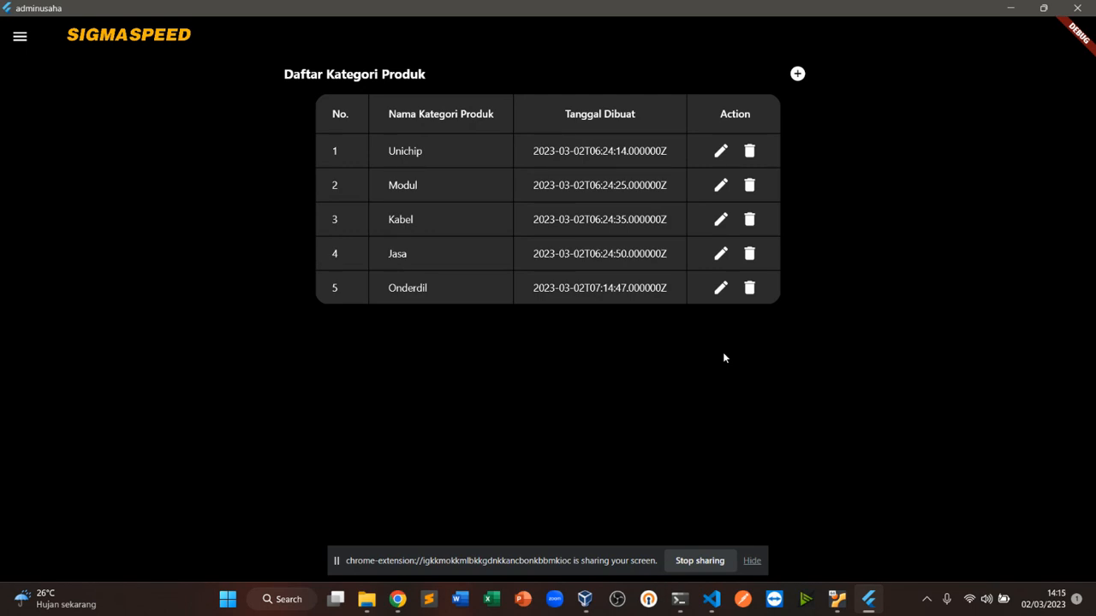
Open the edit and delete dialogs for the Onderdil category and dismiss both
left_click(721, 288)
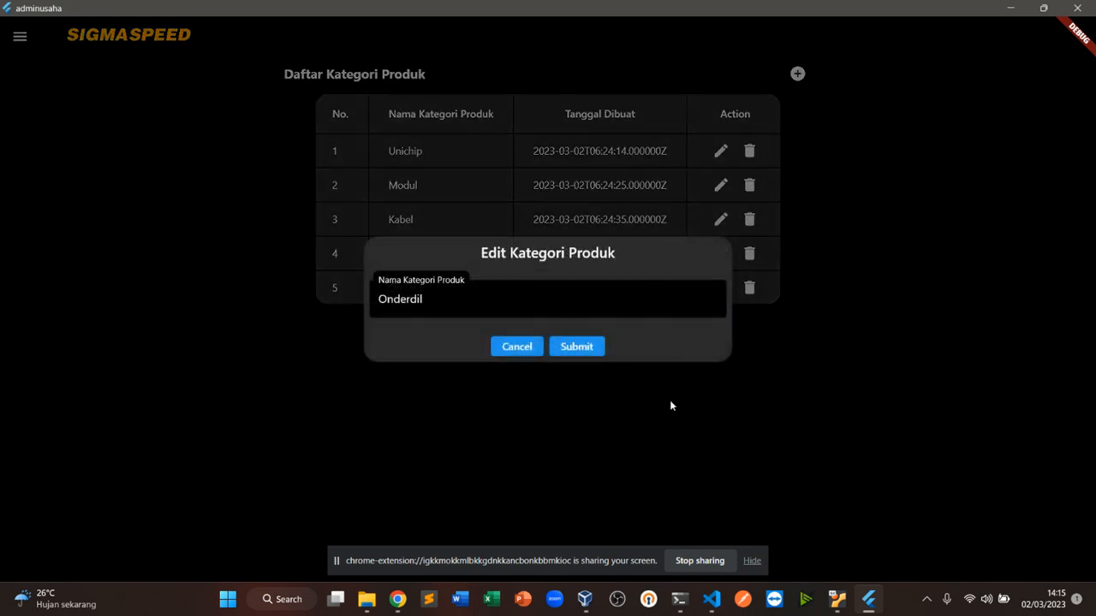
left_click(670, 407)
left_click(749, 288)
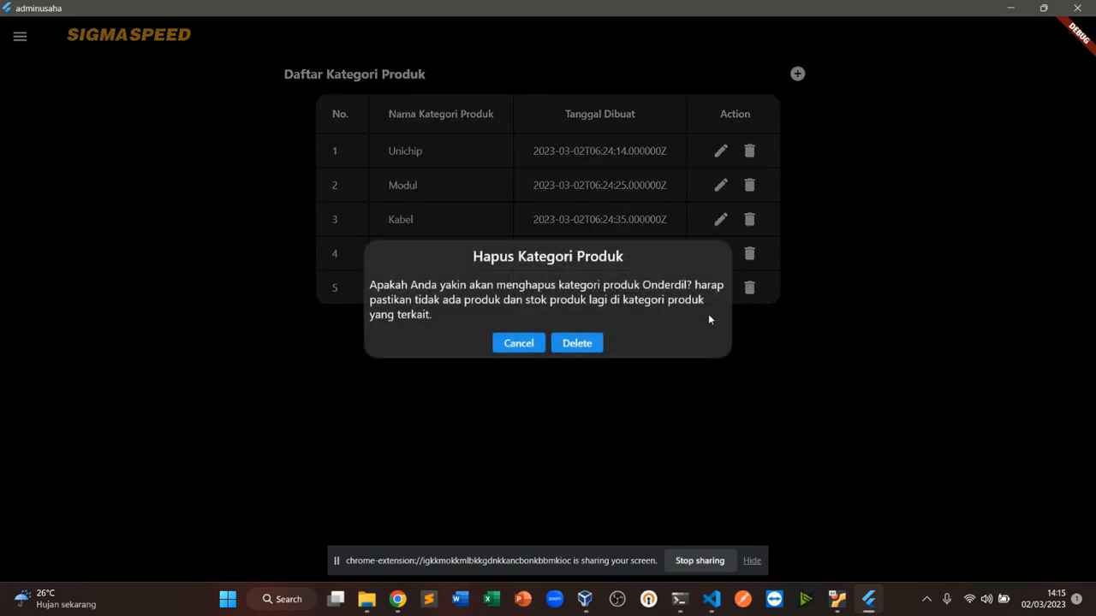
left_click(651, 446)
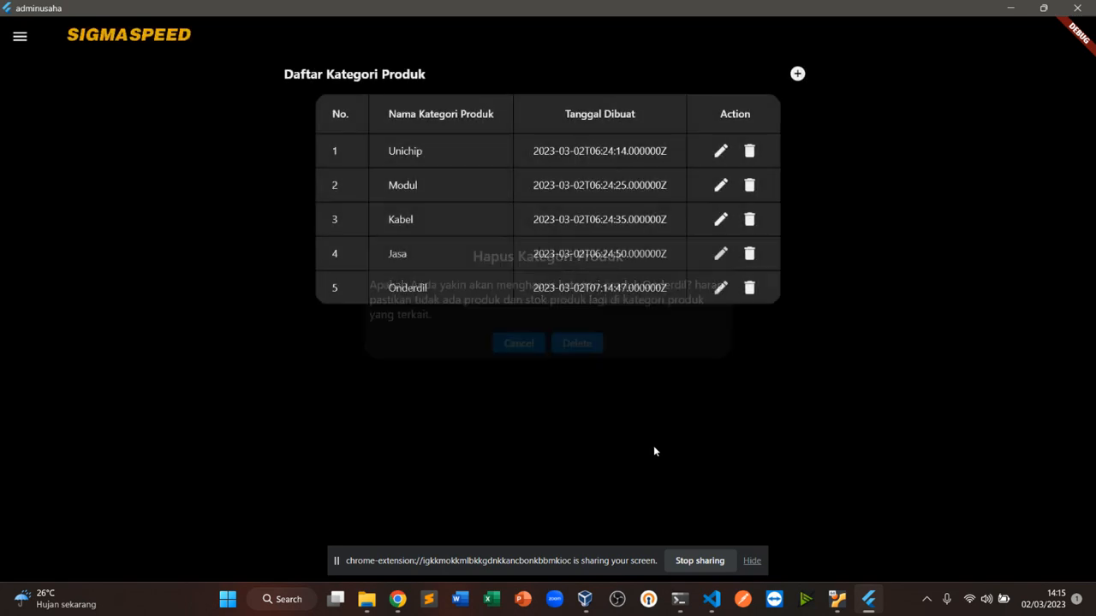
Open the product list
left_click(17, 41)
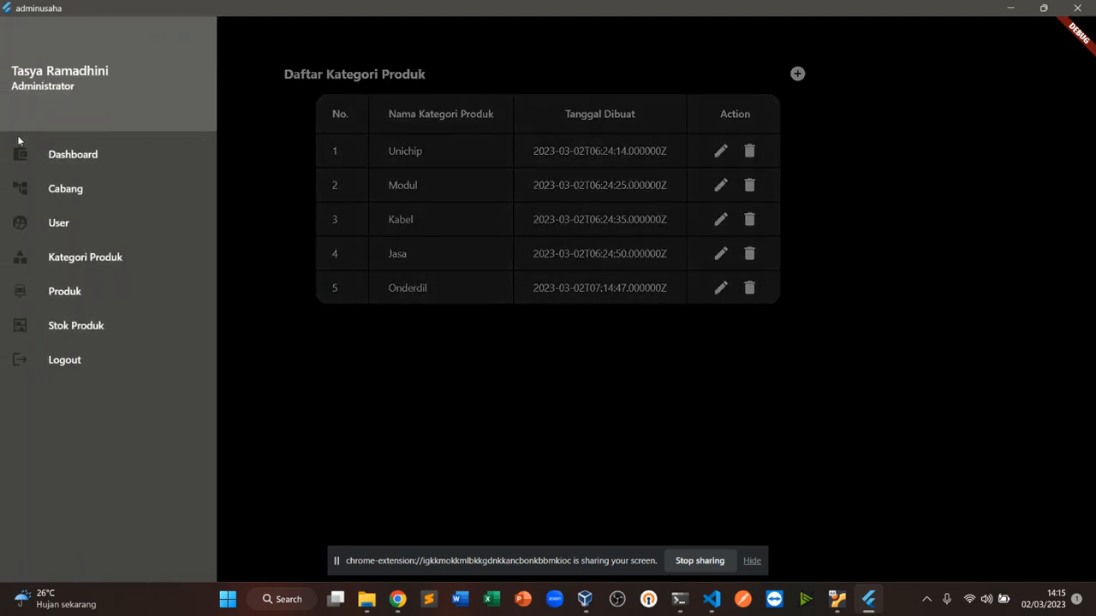
left_click(58, 299)
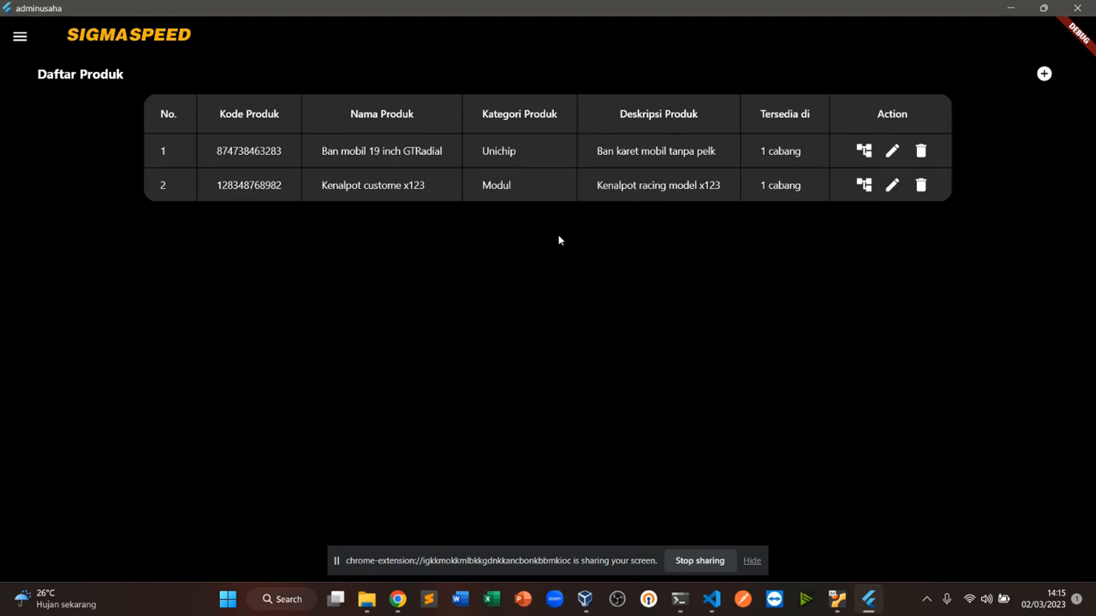
View the branch availability of the Ban mobil 19 inch GTRadial product and close it
left_click(804, 153)
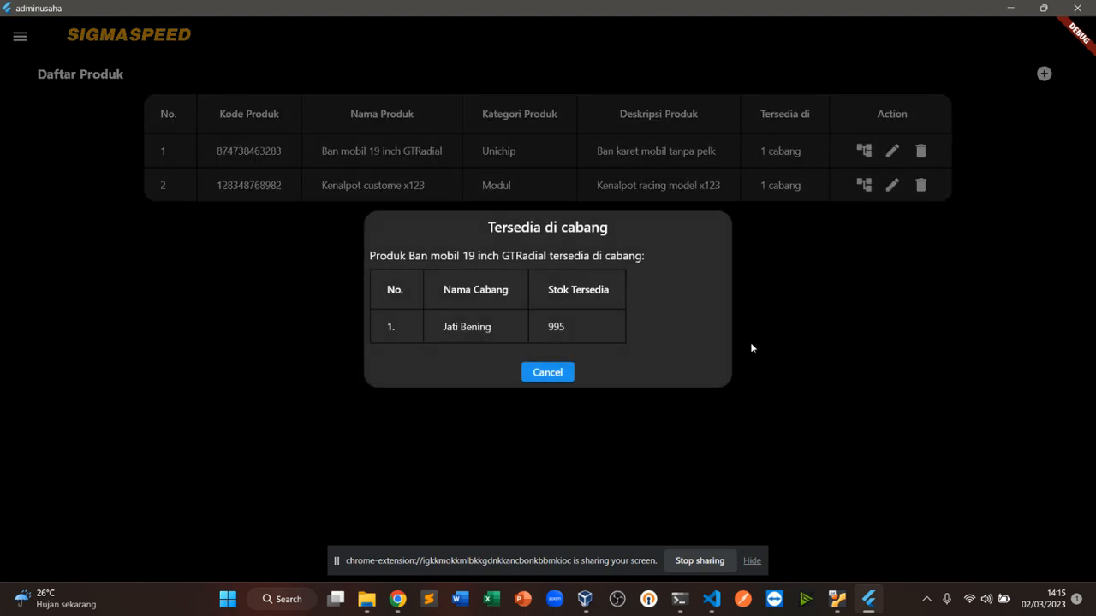
left_click(548, 372)
left_click(1043, 74)
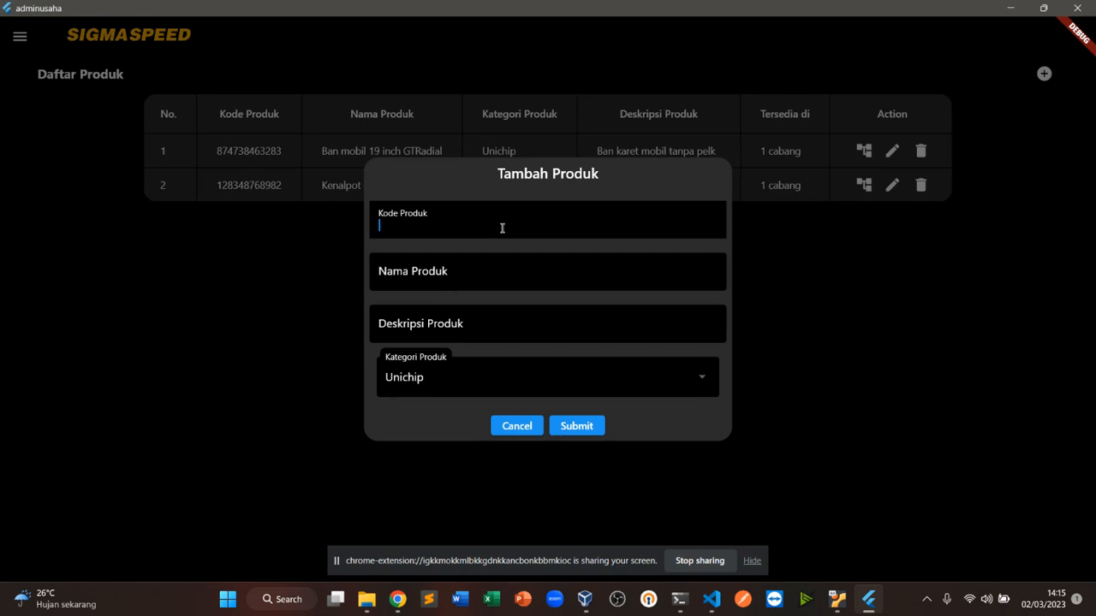
key("ctrl+v")
key("Tab")
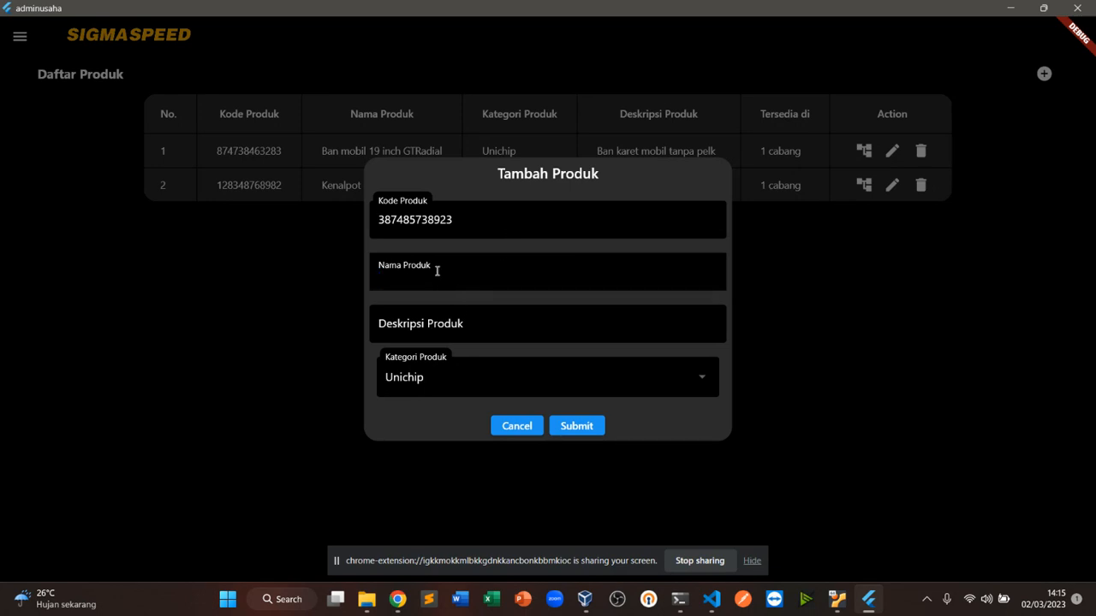
type("Aki Yuasa 48v 10A")
left_click(468, 317)
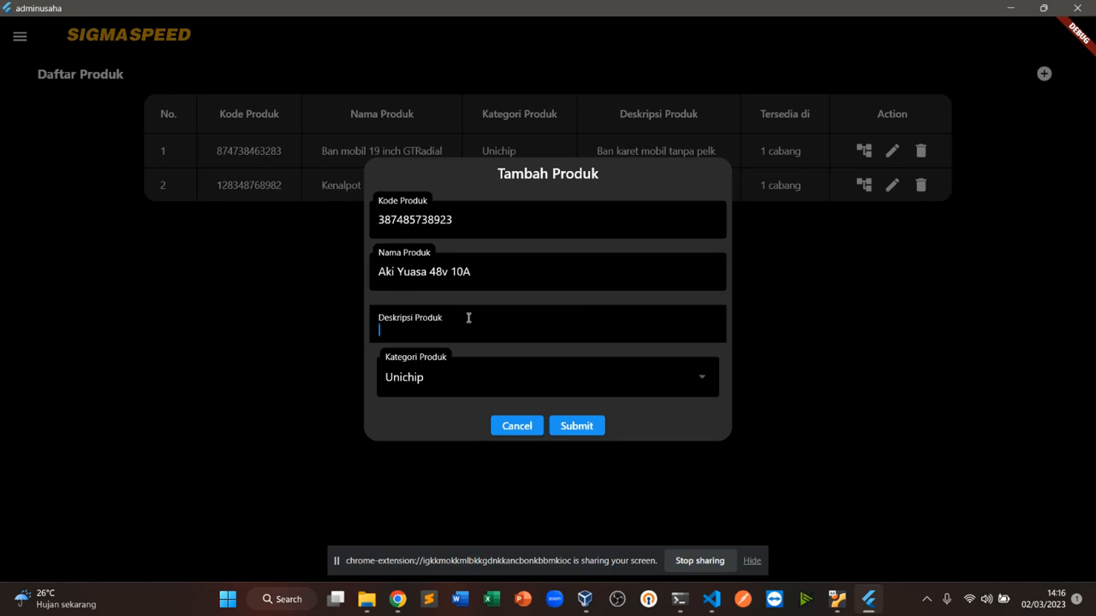
type("Aki basah merek yausa")
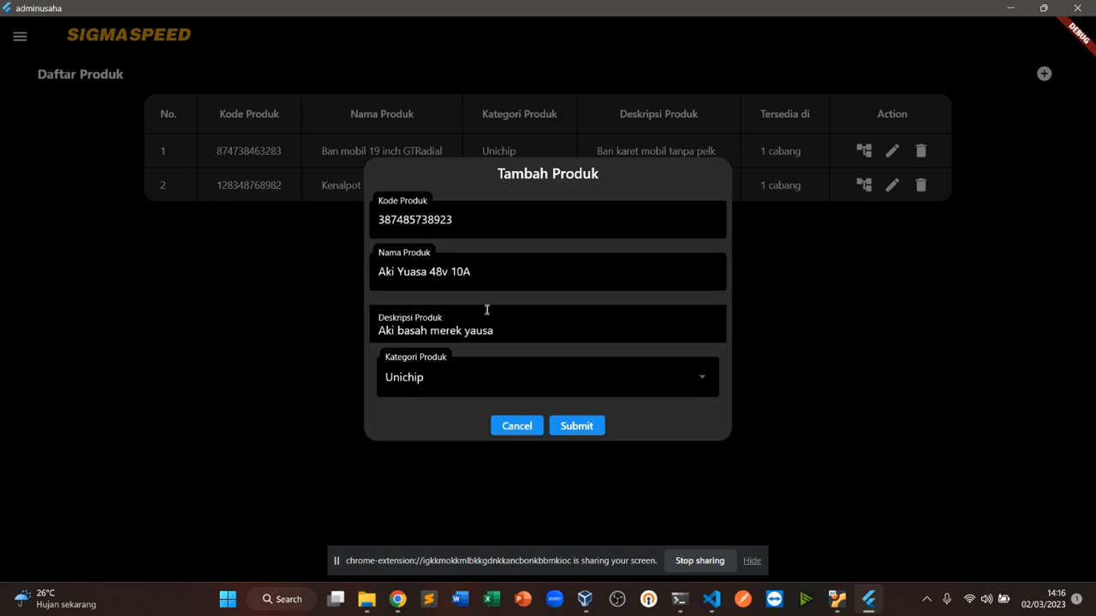
type(" sdfsdf sdfsdf")
left_click(513, 386)
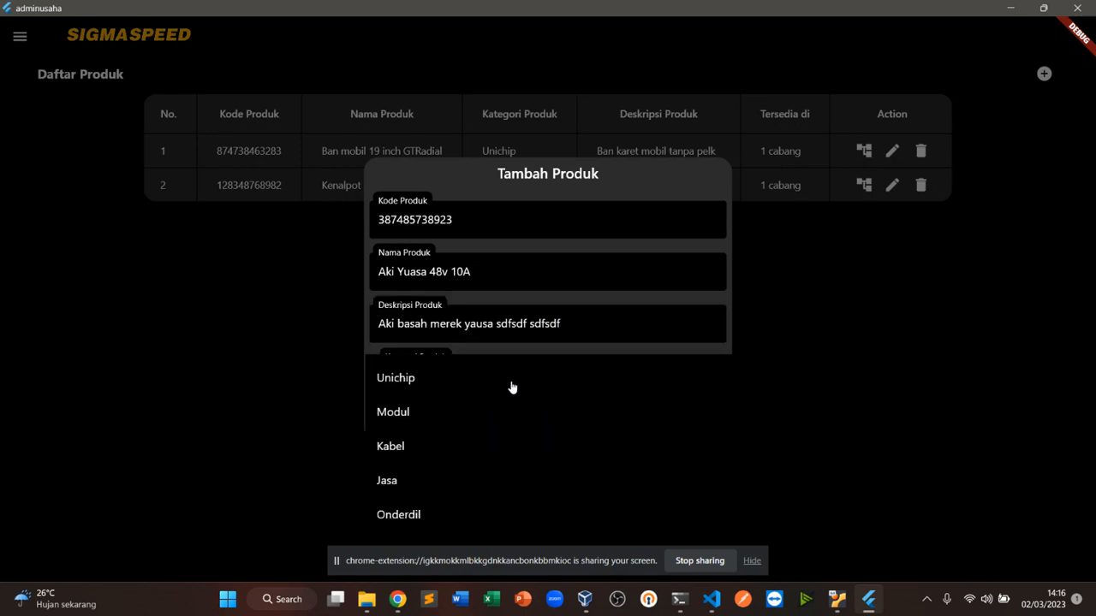
left_click(389, 514)
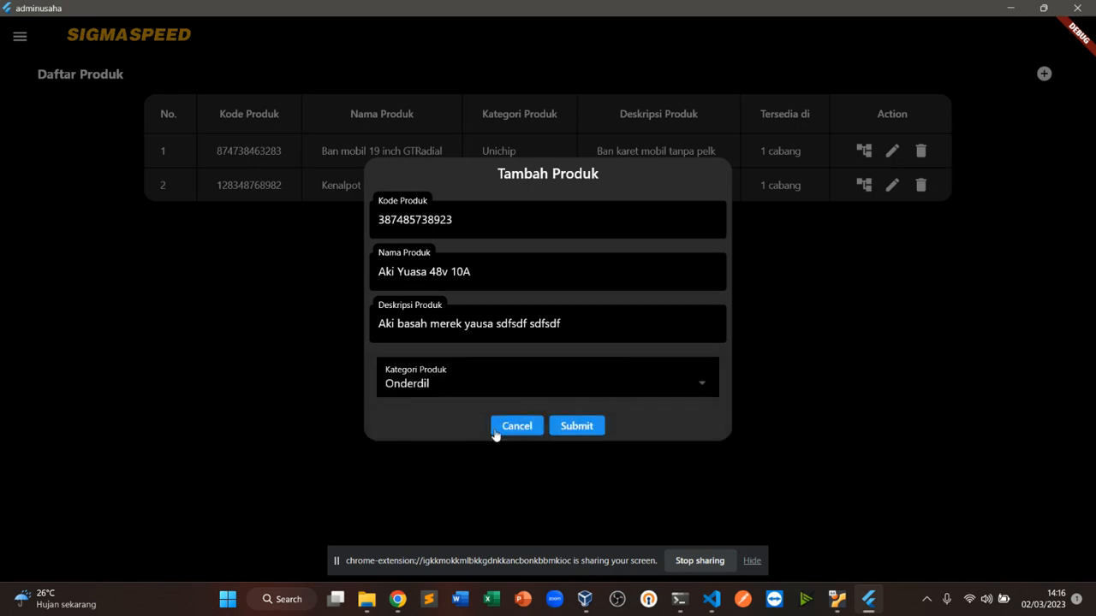
left_click(616, 376)
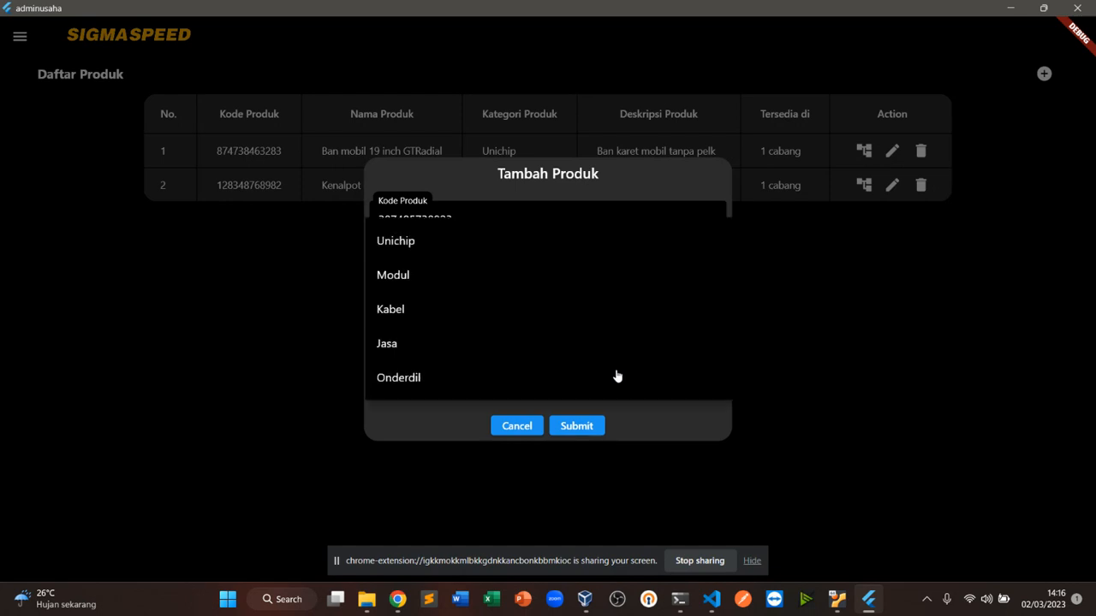
left_click(605, 378)
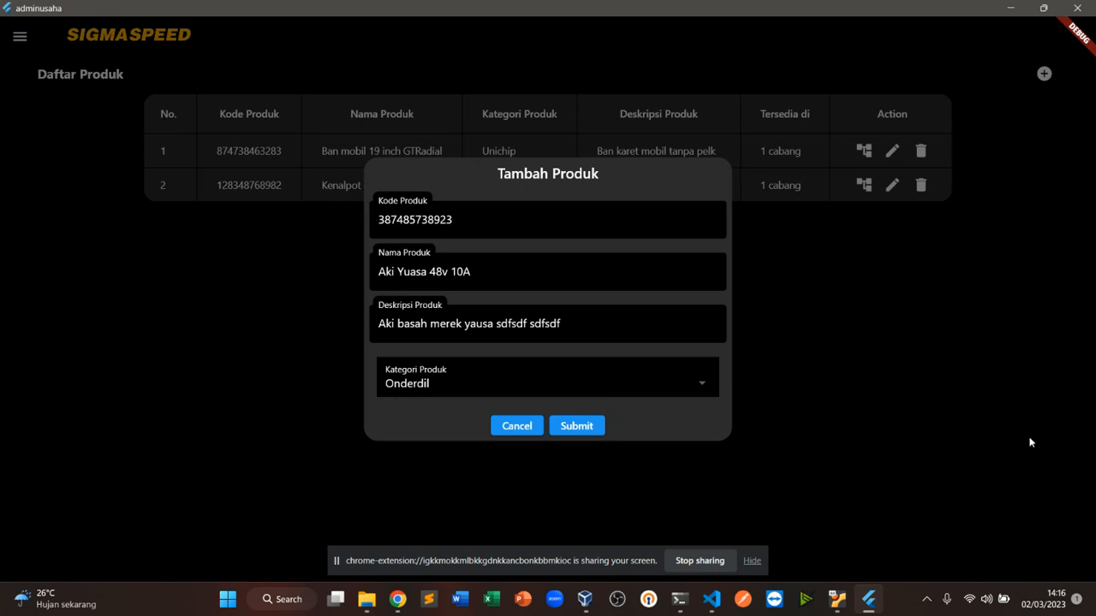
left_click(1006, 419)
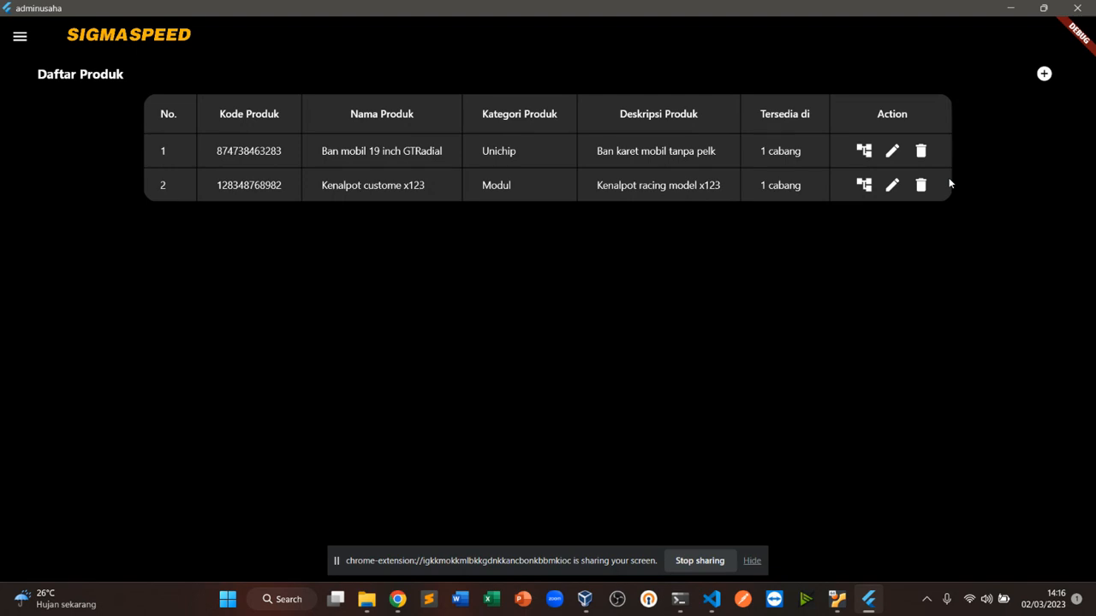
left_click(1044, 73)
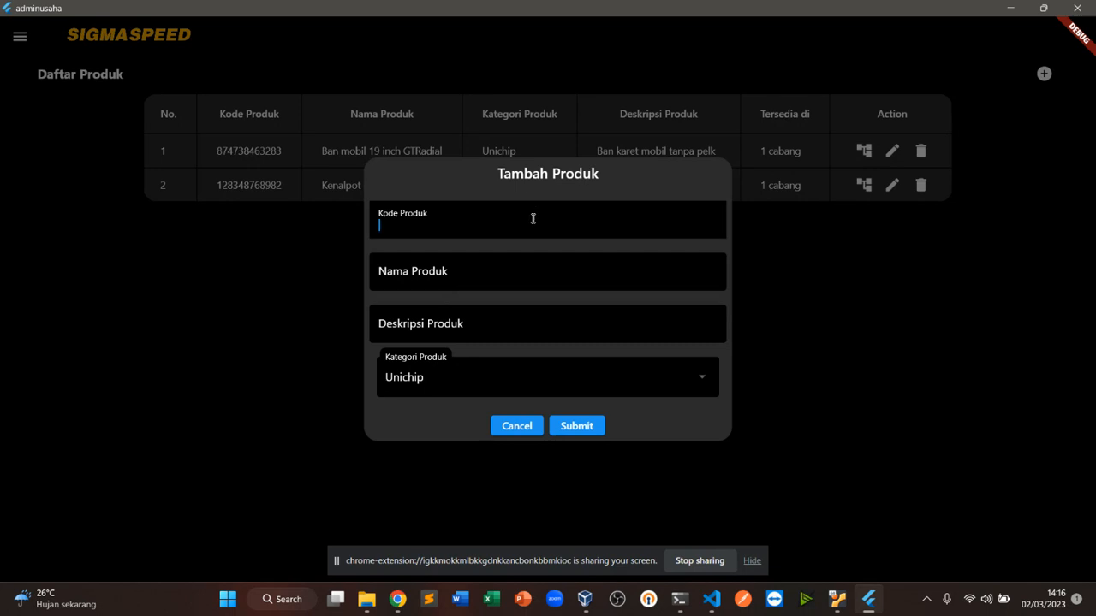
key("ctrl+v")
key("Tab")
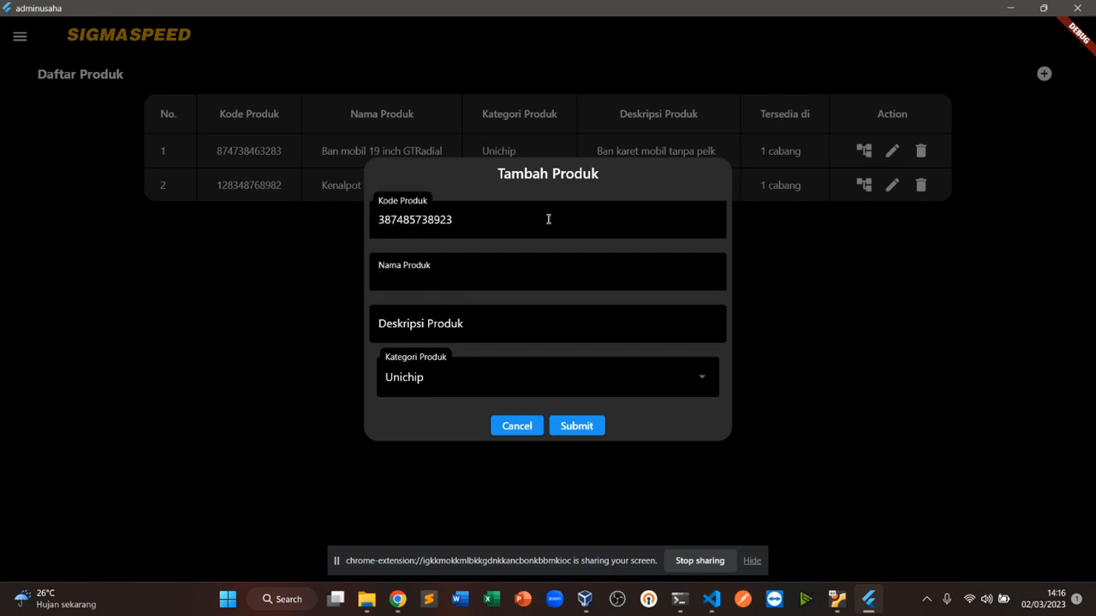
type("Aki Yuasa 48v 10A")
left_click(528, 316)
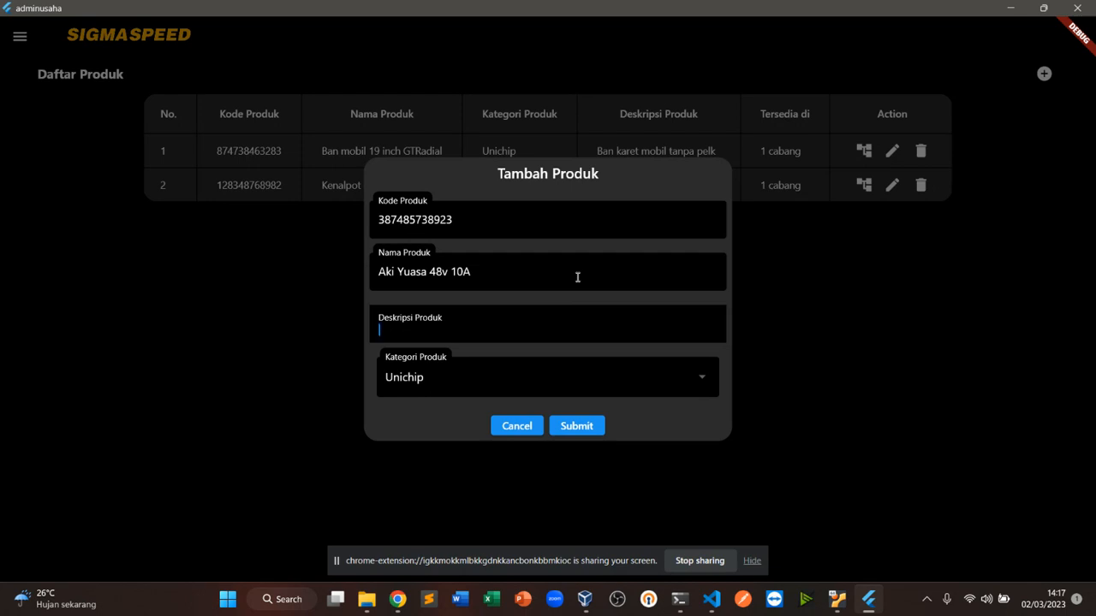
Give the product the description Aki basah 48v 10 ampere cocok untuk mobil, choose category Onderdil, and submit it
type("Aki basah 48v 10 ampere cocok untuk mobil")
left_click(677, 377)
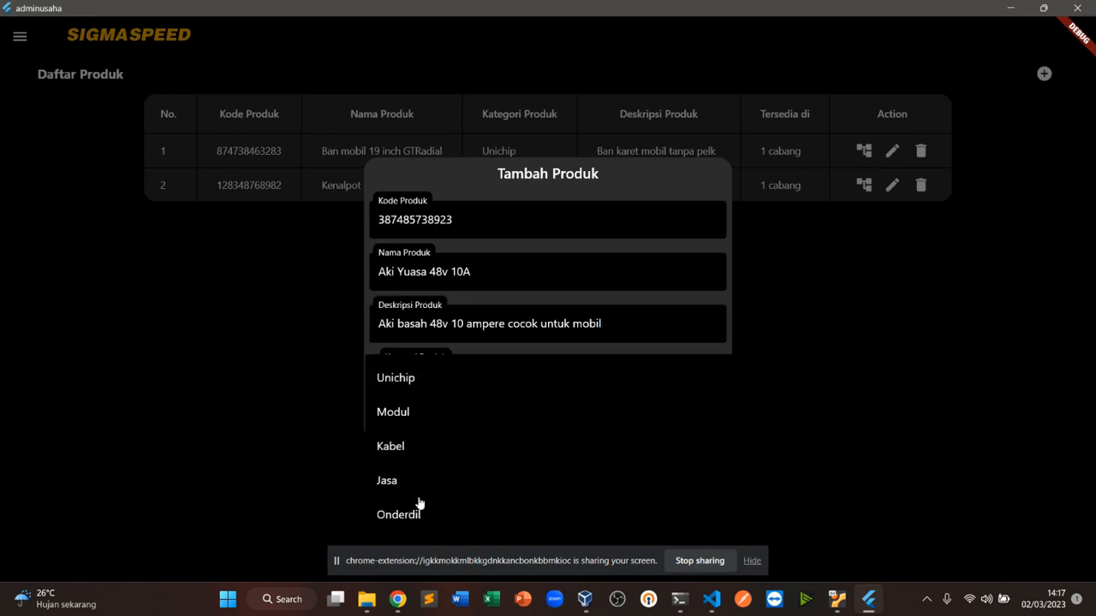
left_click(410, 516)
left_click(571, 433)
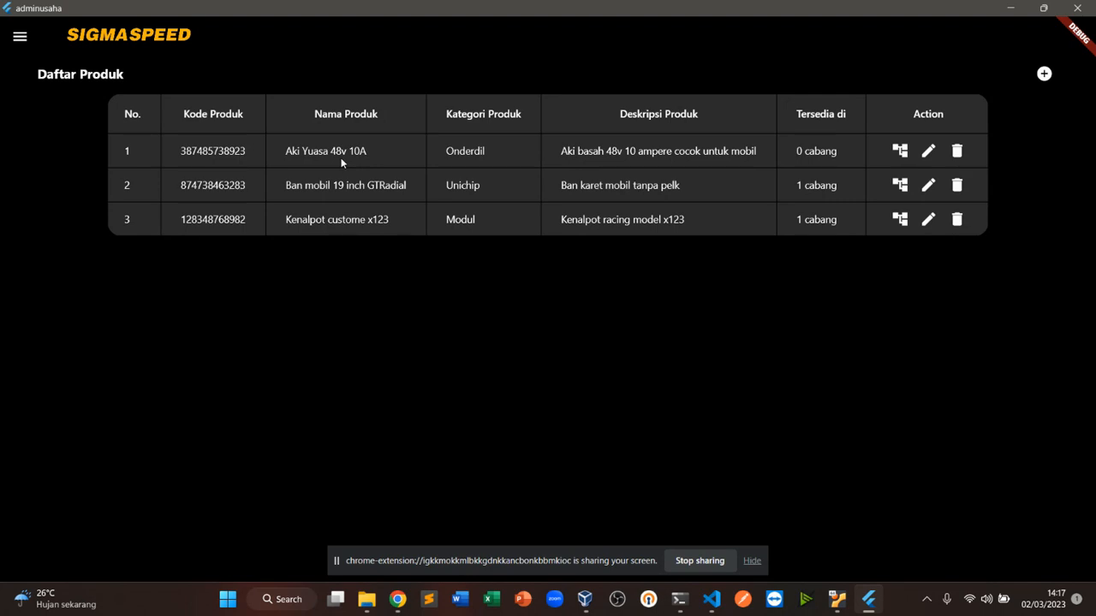
View the branch availability of Aki Yuasa 48v 10A and close it
left_click(797, 152)
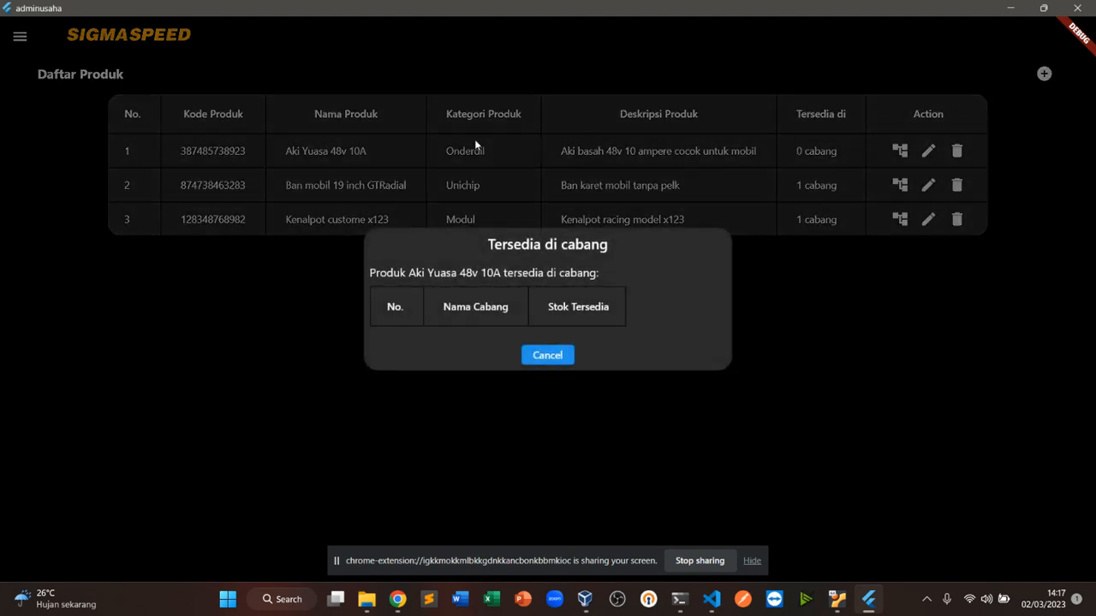
left_click(539, 358)
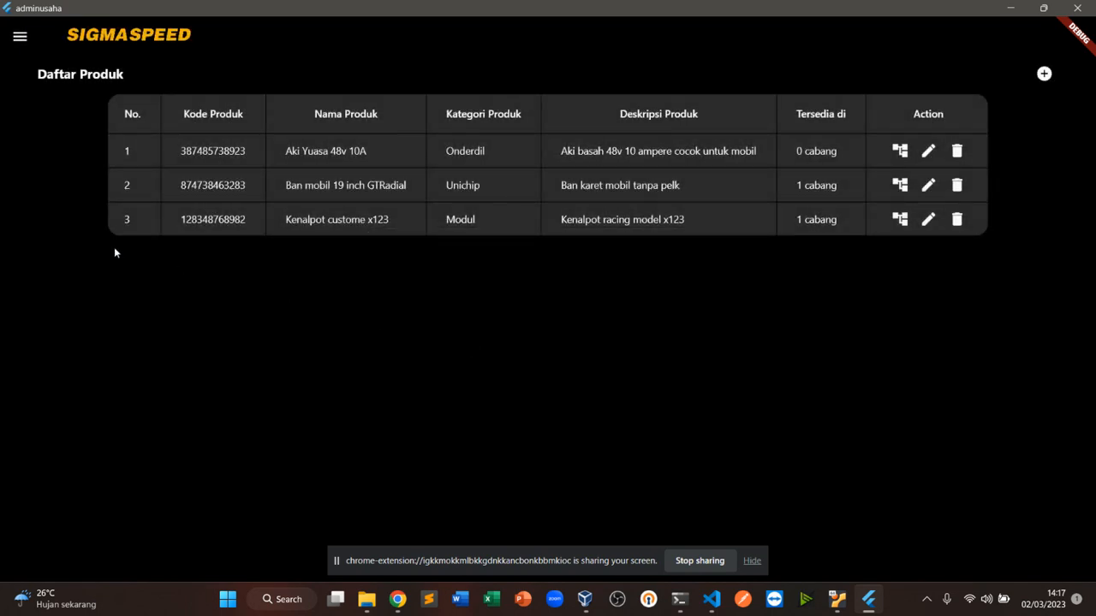
left_click(811, 159)
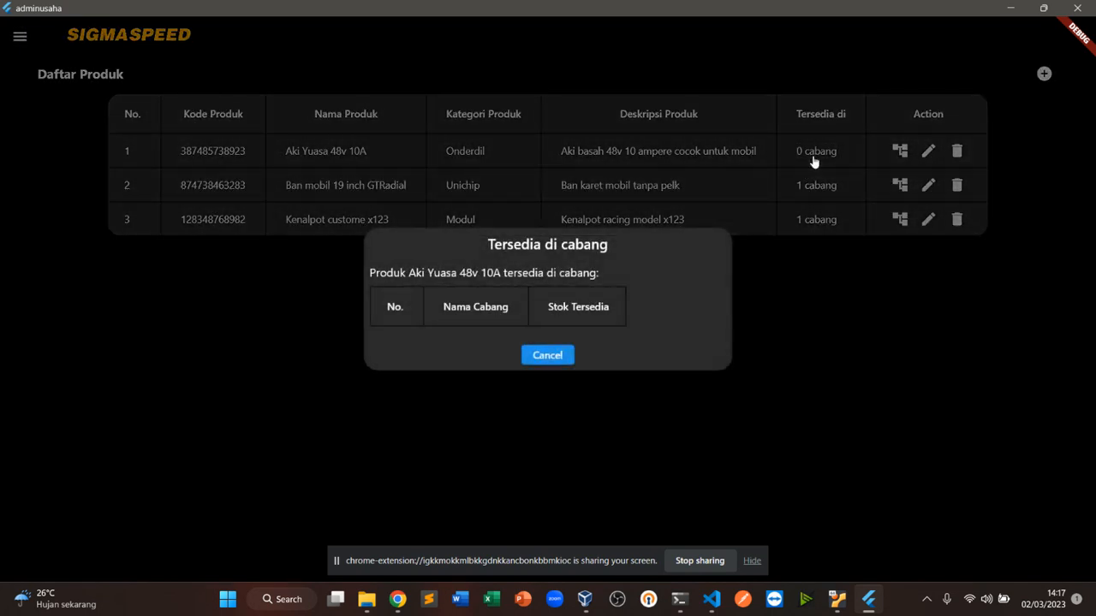
left_click(543, 354)
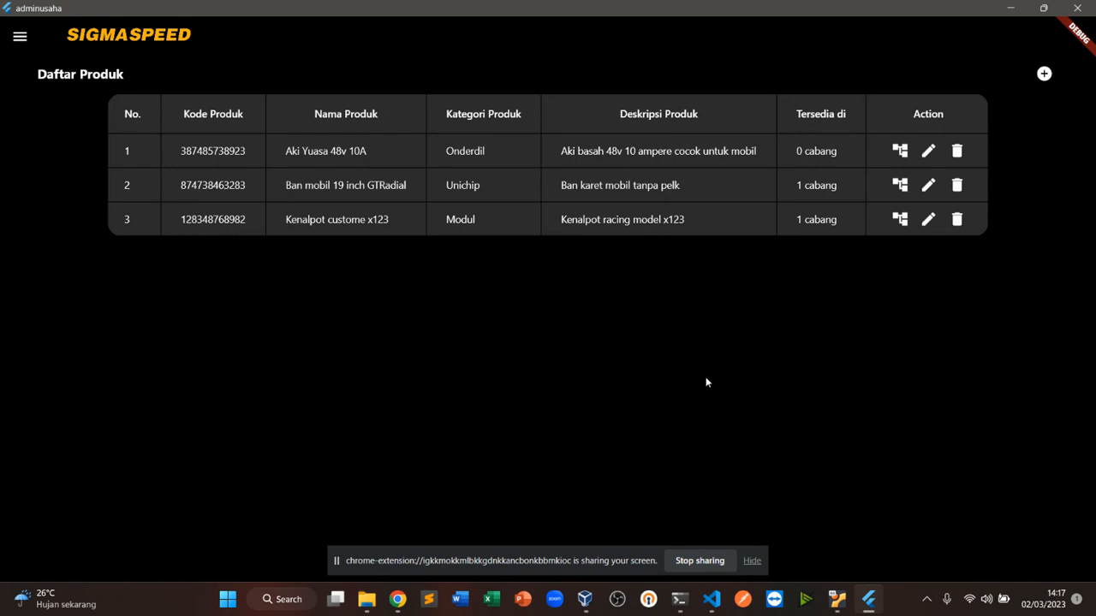
Open adding Aki Yuasa 48v 10A to a branch, choose Jati Bening, and set the available stock to 50
left_click(897, 152)
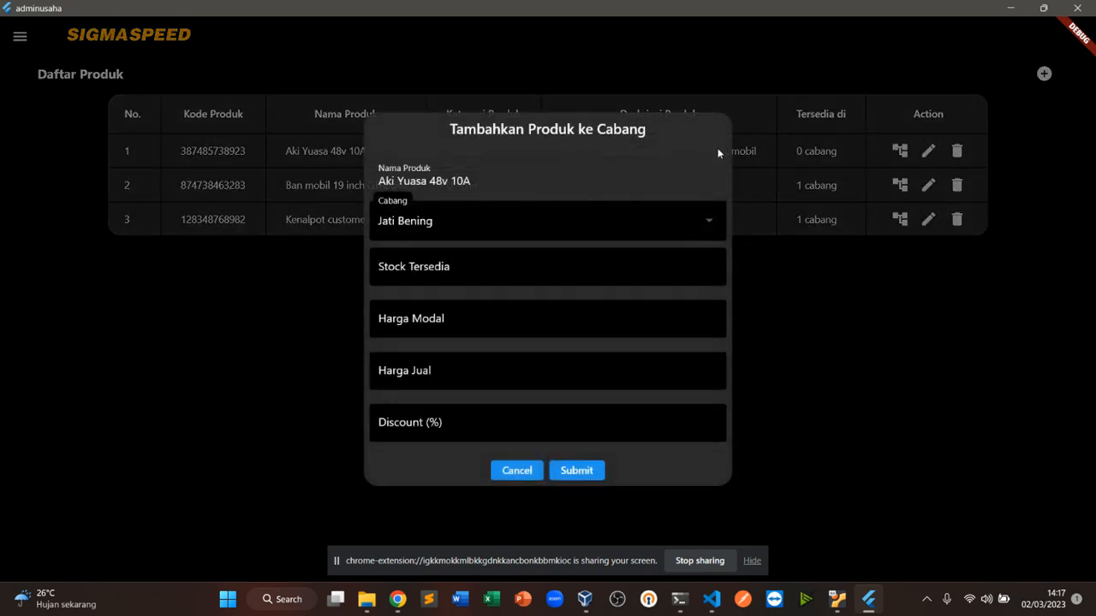
left_click(599, 230)
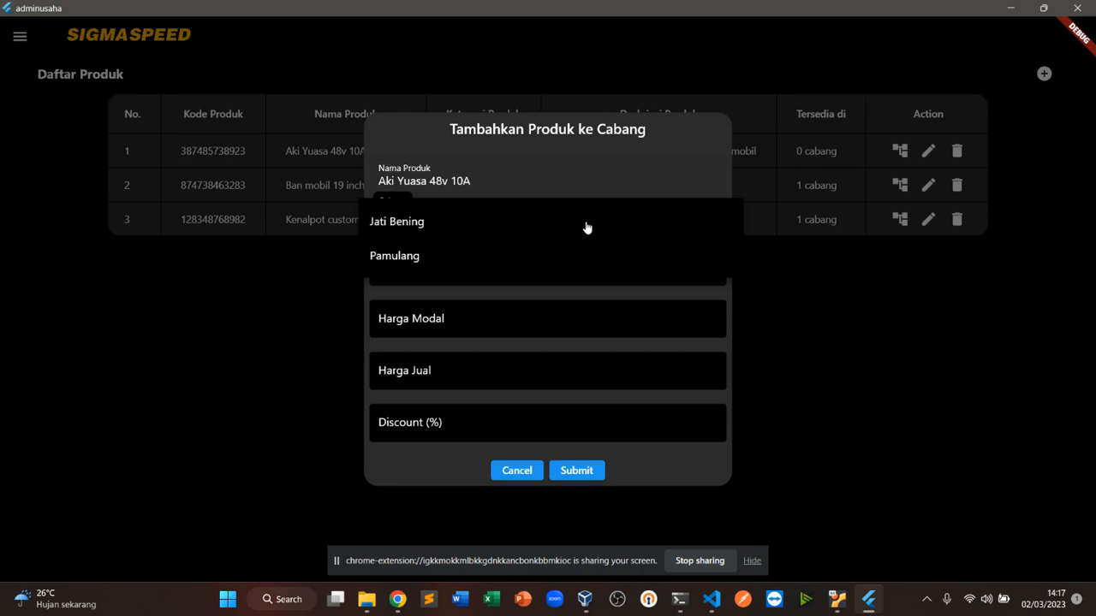
left_click(563, 234)
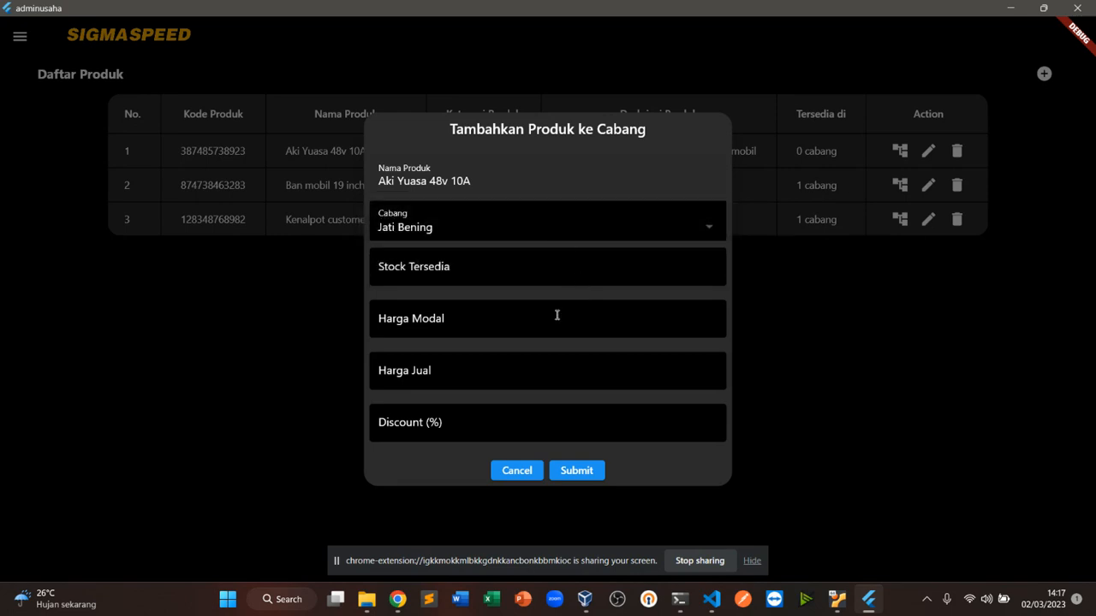
left_click(481, 265)
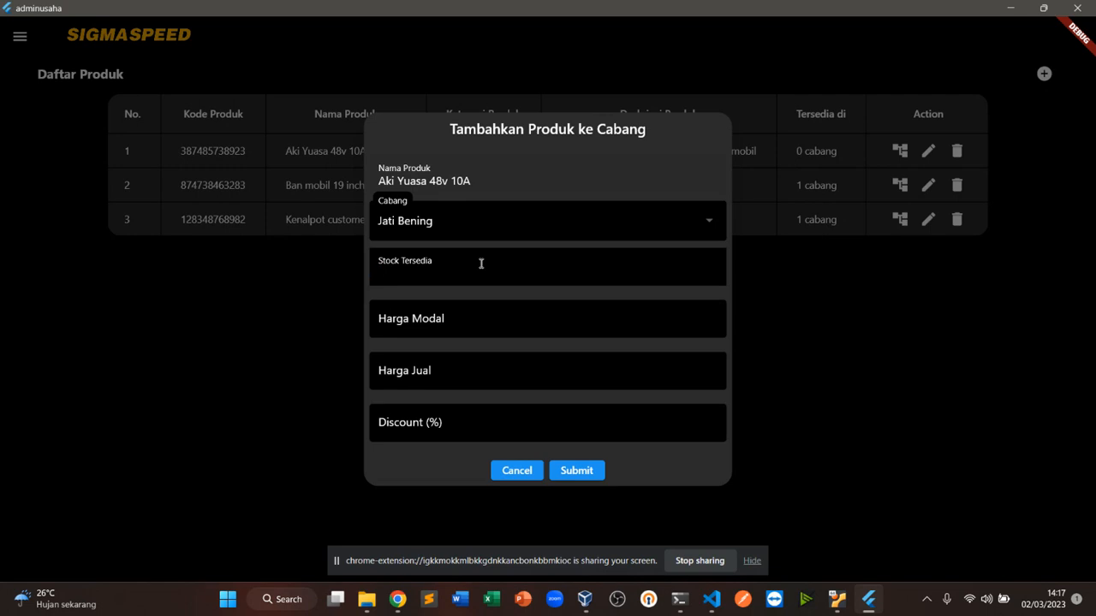
type("50")
left_click(449, 321)
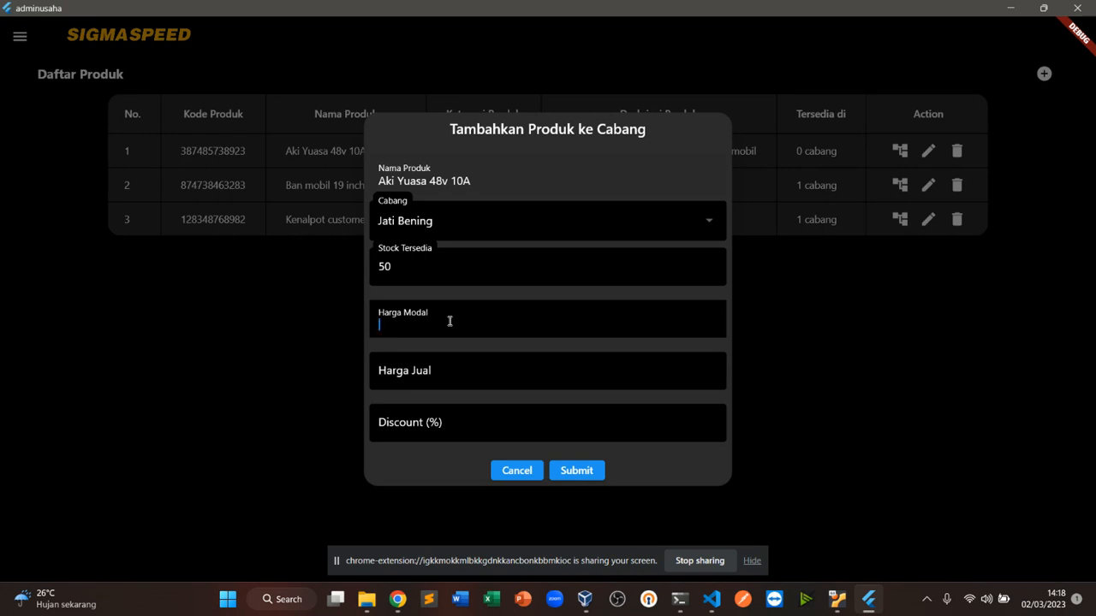
Set the cost price to 500000, selling price to 550000 and discount to 0, then submit
type("500000")
left_click(448, 363)
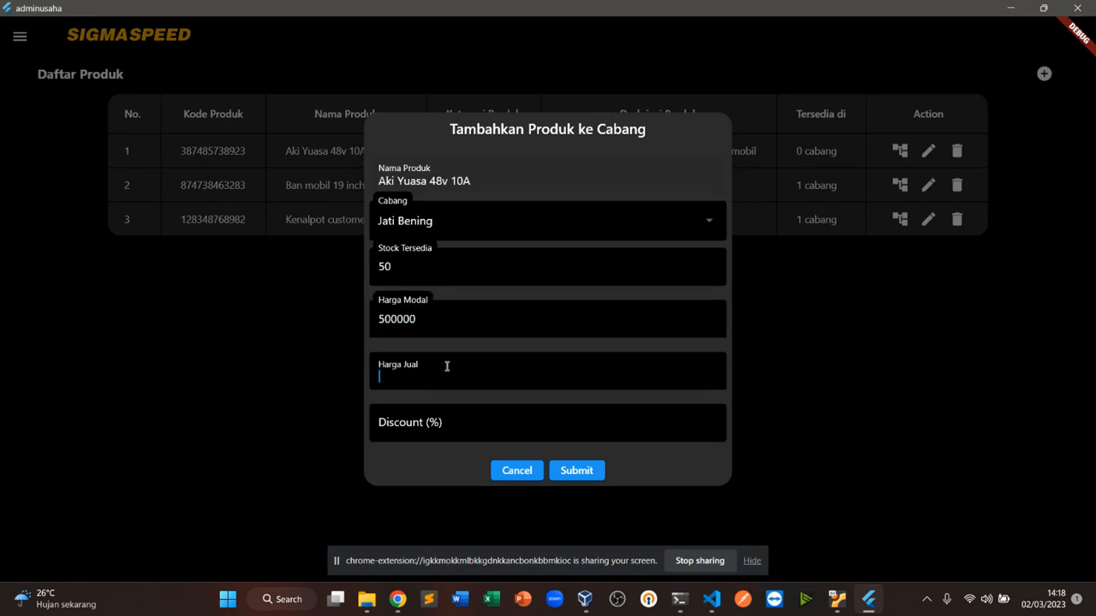
type("550000")
left_click(567, 430)
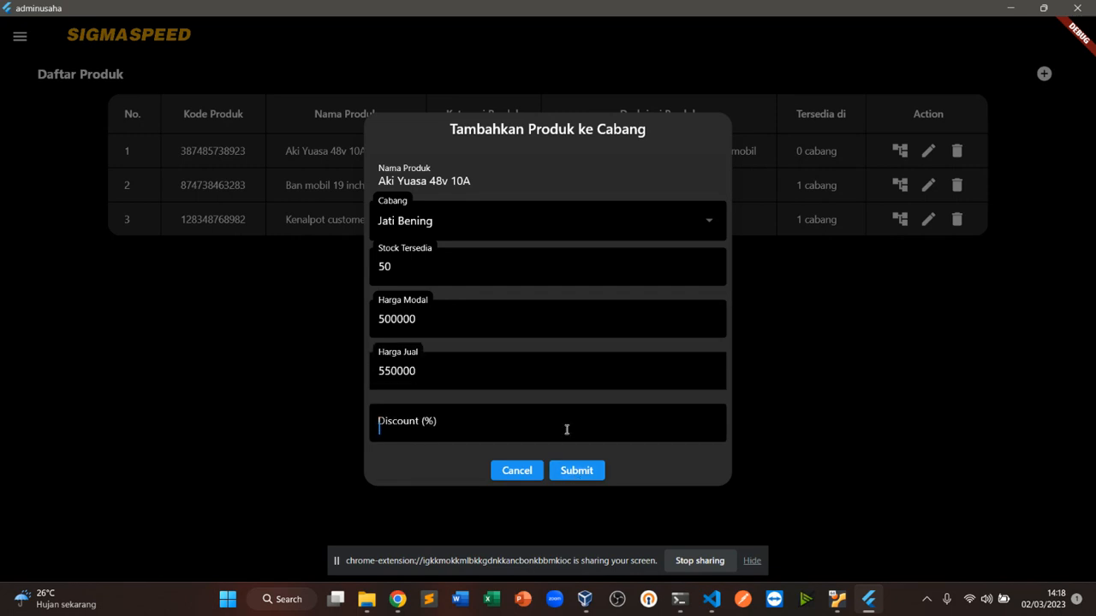
type("0")
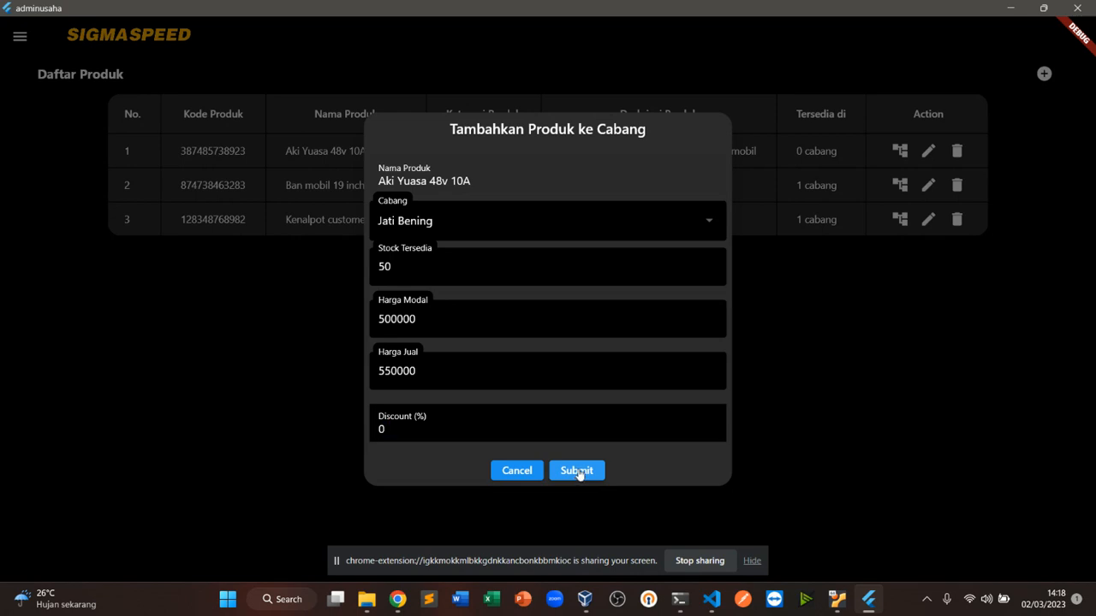
left_click(579, 474)
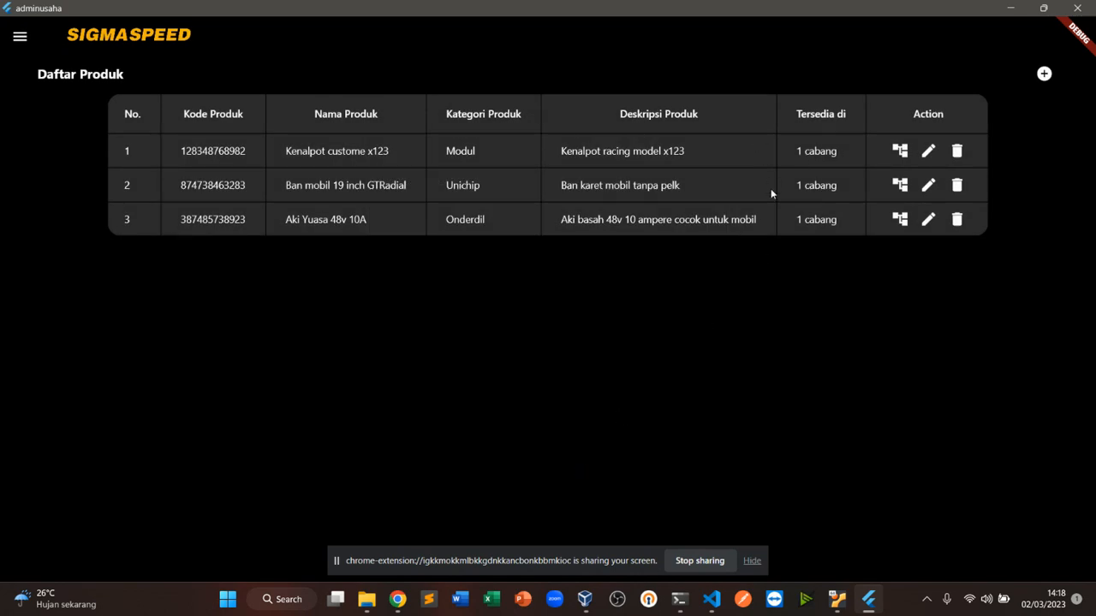
View the branch availability of Aki Yuasa 48v 10A and close it
left_click(813, 220)
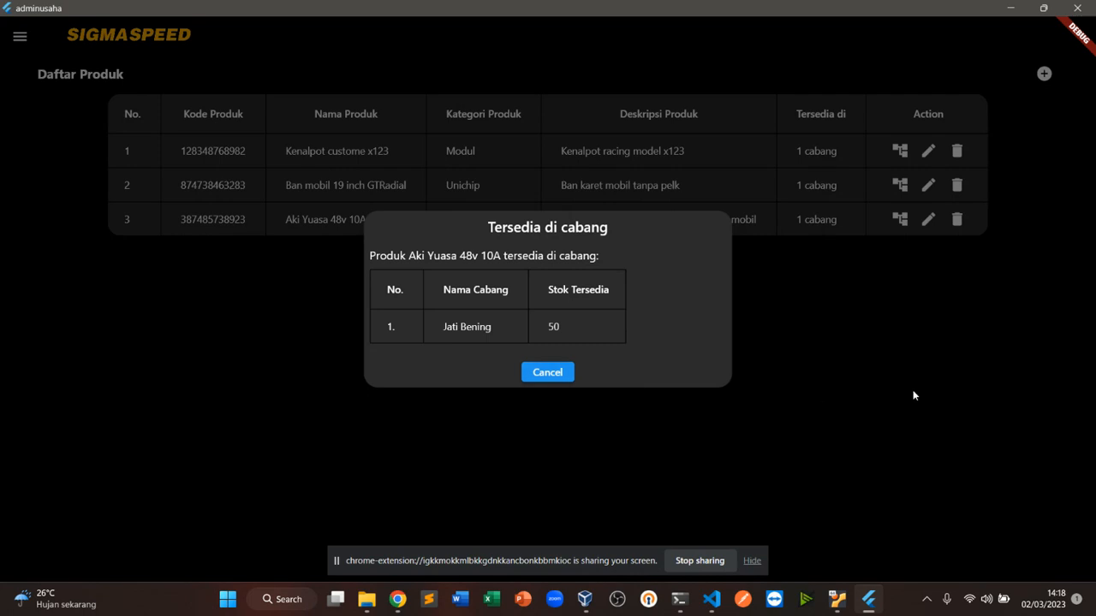
left_click(916, 309)
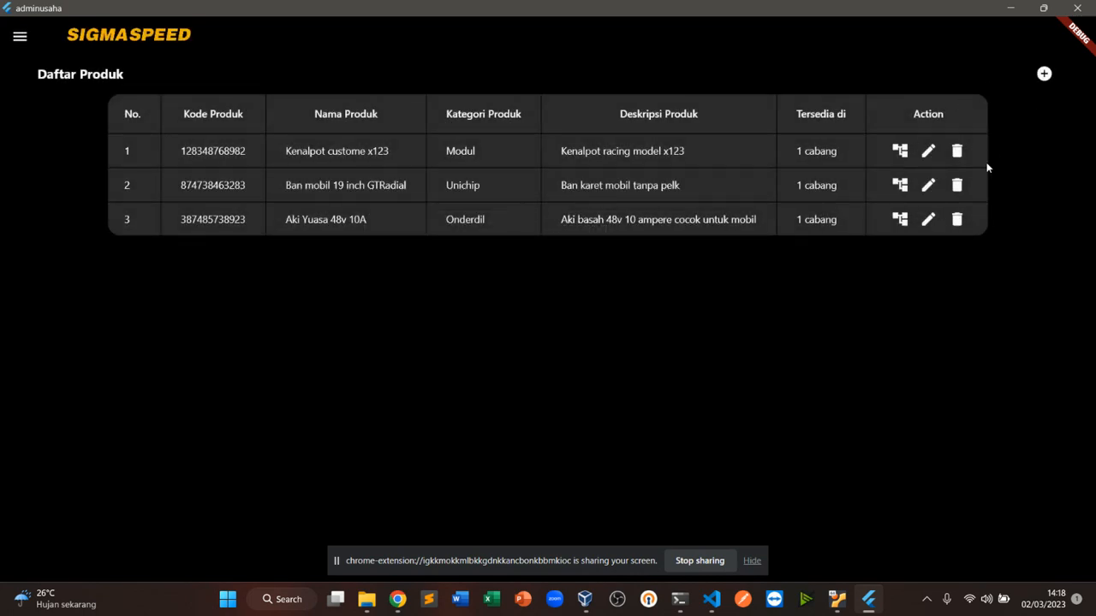
Open adding Aki Yuasa 48v 10A to a branch, keep Pamulang as the branch, and set the available stock to 100
left_click(900, 220)
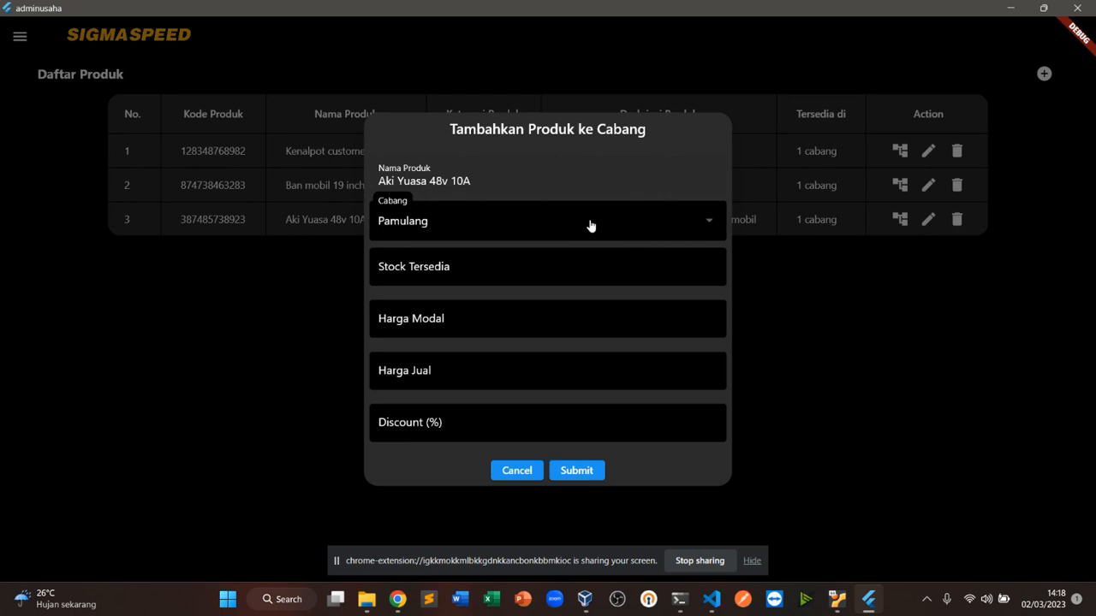
left_click(590, 226)
left_click(591, 225)
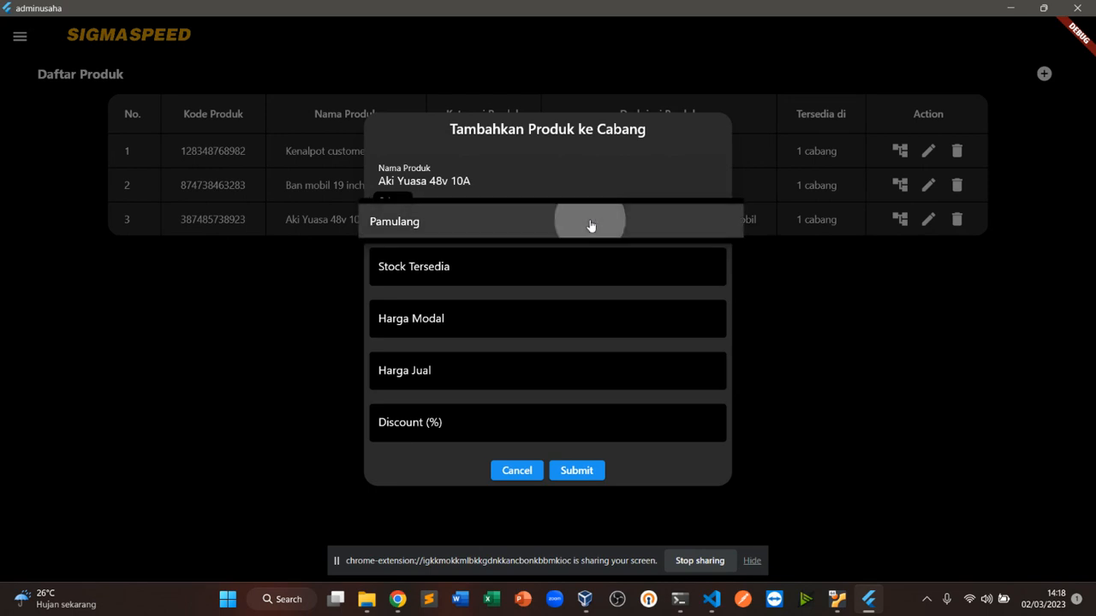
left_click(590, 225)
left_click(591, 225)
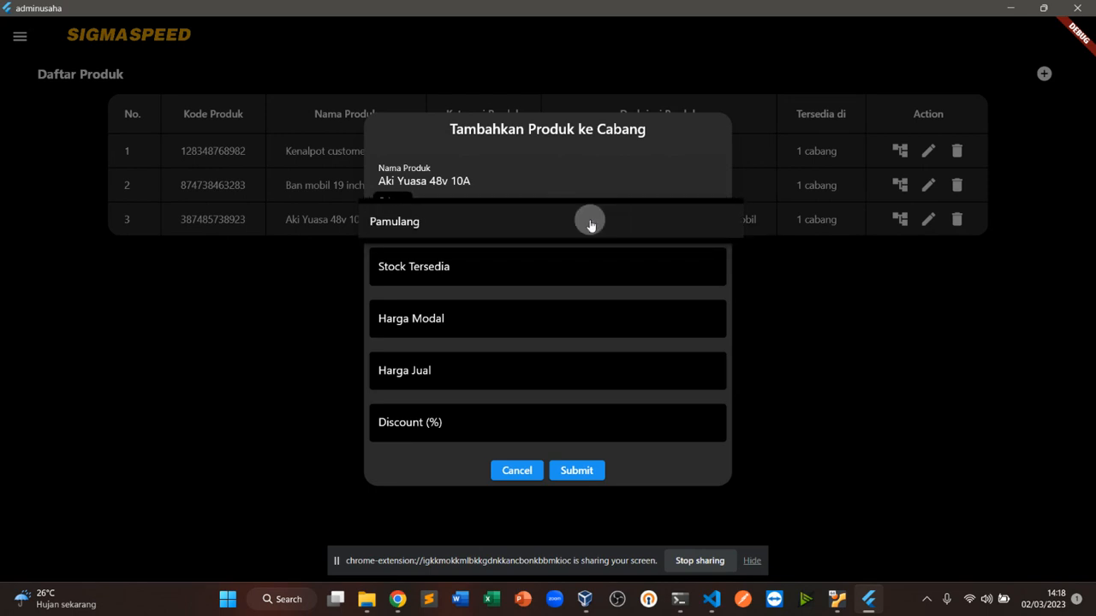
left_click(588, 265)
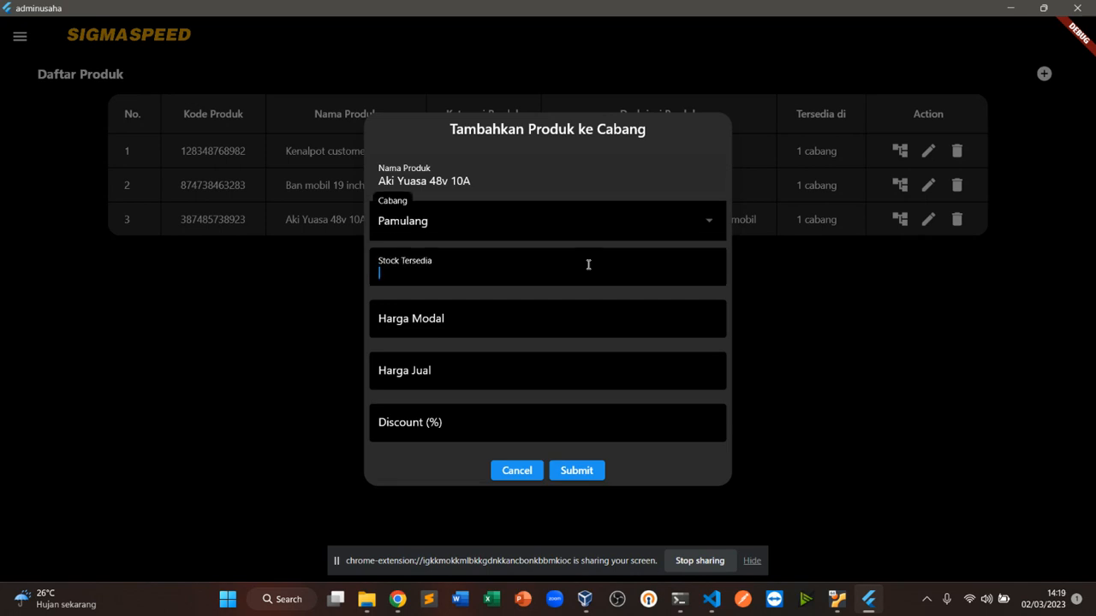
type("100")
Set the cost price to 400000, selling price to 550000 and discount to 0, then submit
left_click(510, 317)
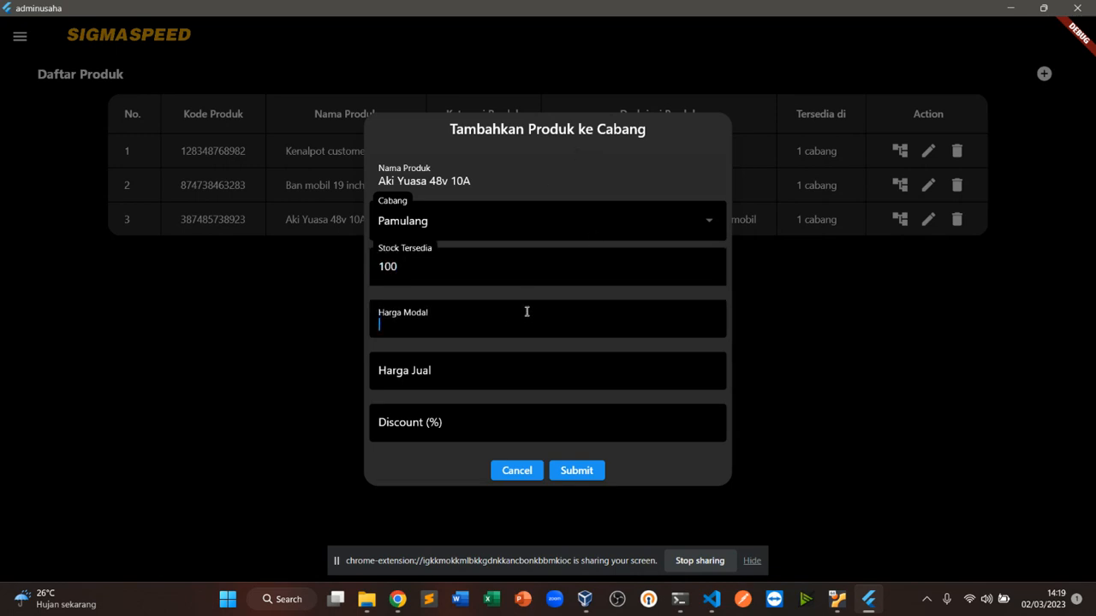
type("400000")
left_click(509, 374)
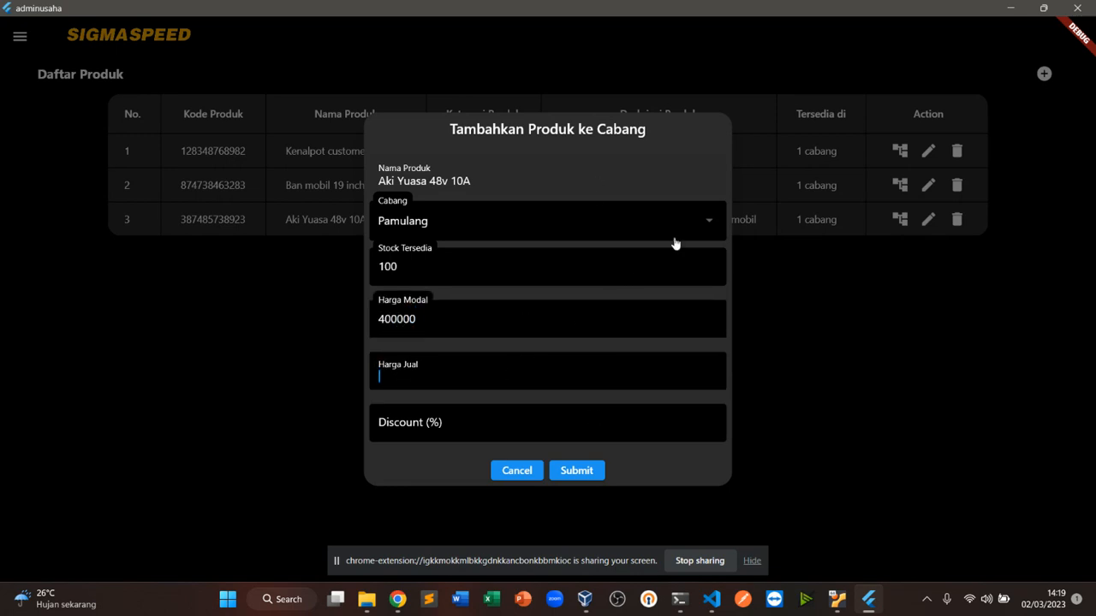
type("550000")
left_click(528, 433)
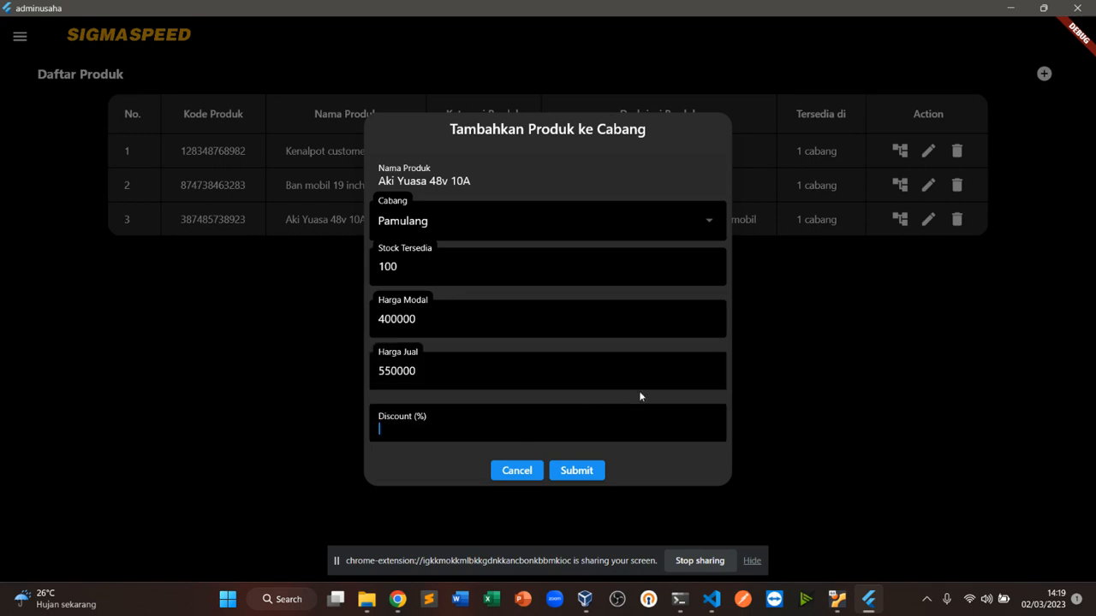
type("0")
left_click(577, 472)
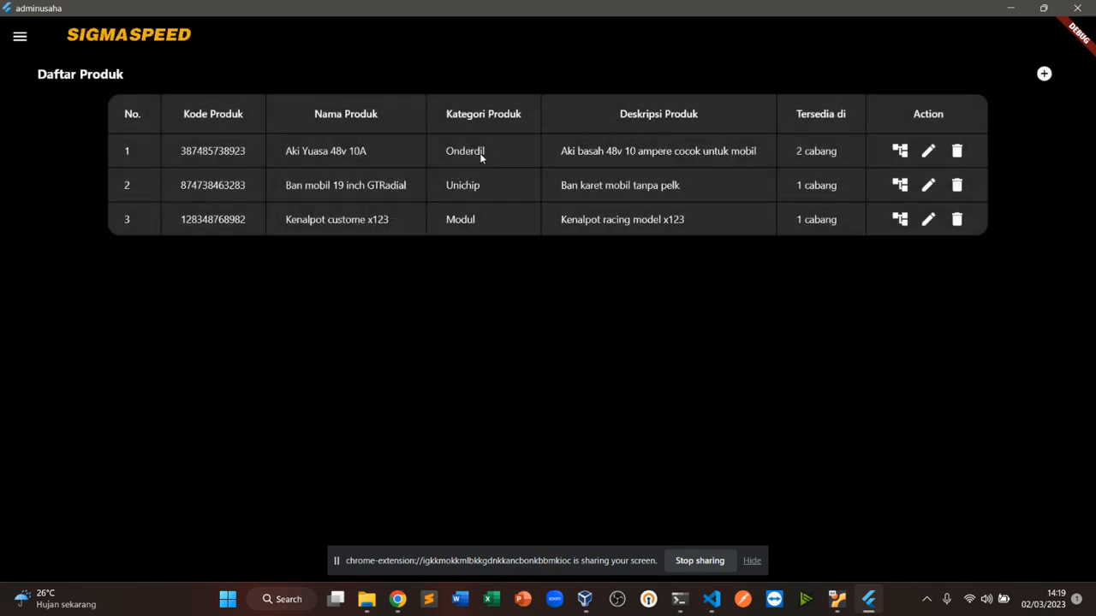
View the branch availability of Aki Yuasa 48v 10A and close it
left_click(808, 154)
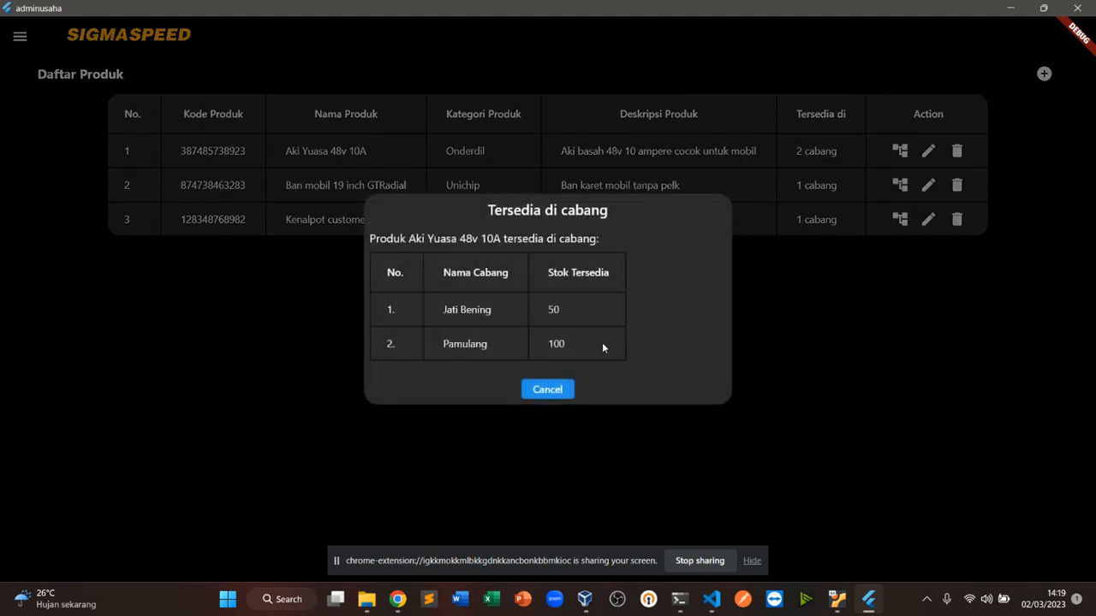
left_click(555, 391)
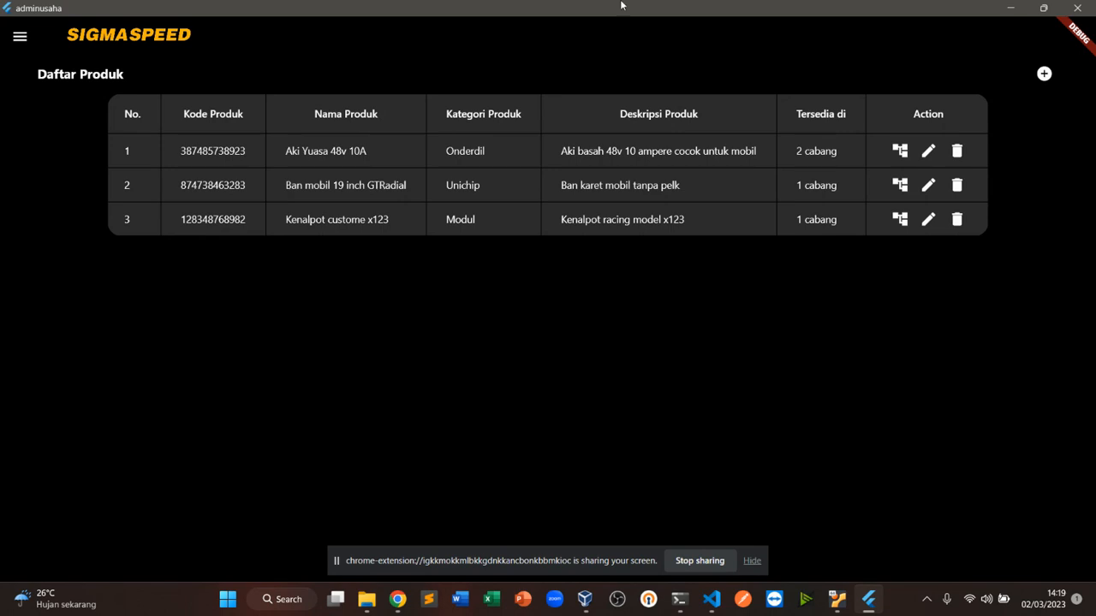
Open the product stock list and switch its branch filter between Jati Bening and Pamulang
left_click(19, 39)
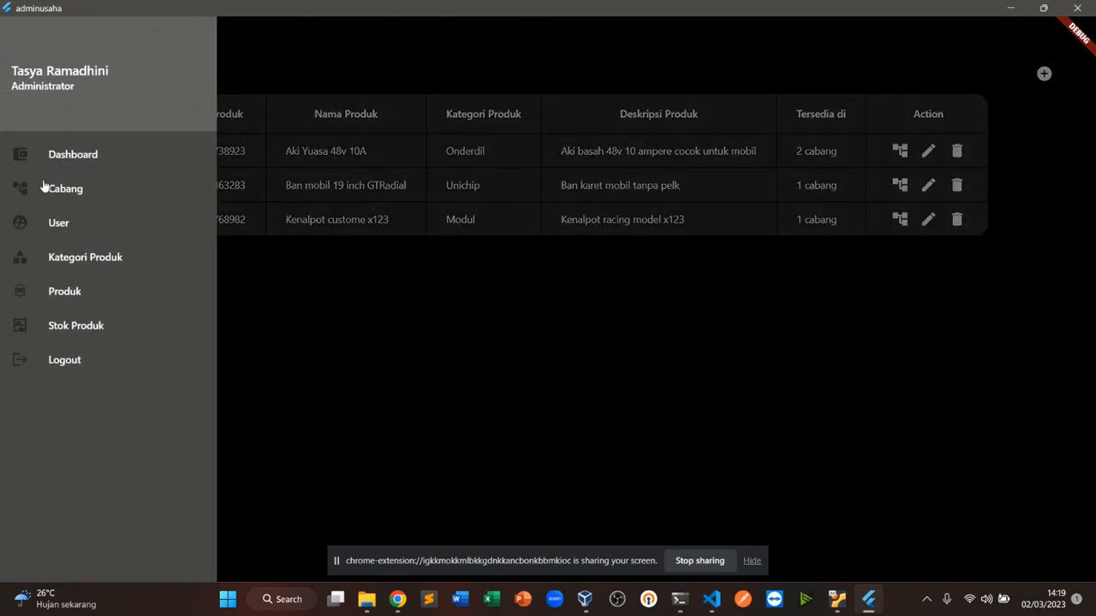
left_click(75, 325)
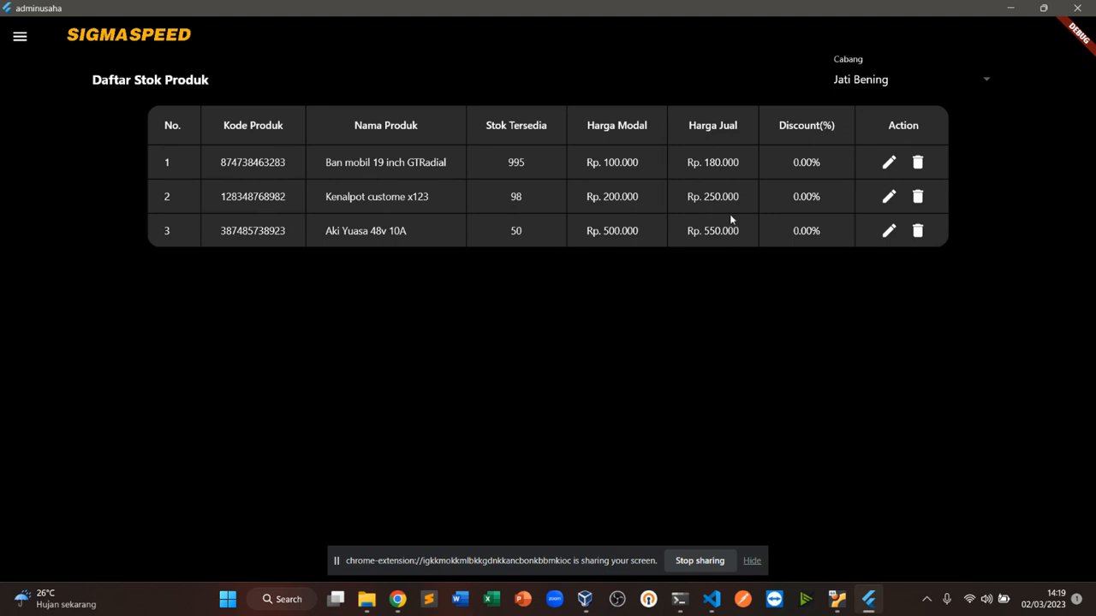
left_click(905, 78)
left_click(863, 120)
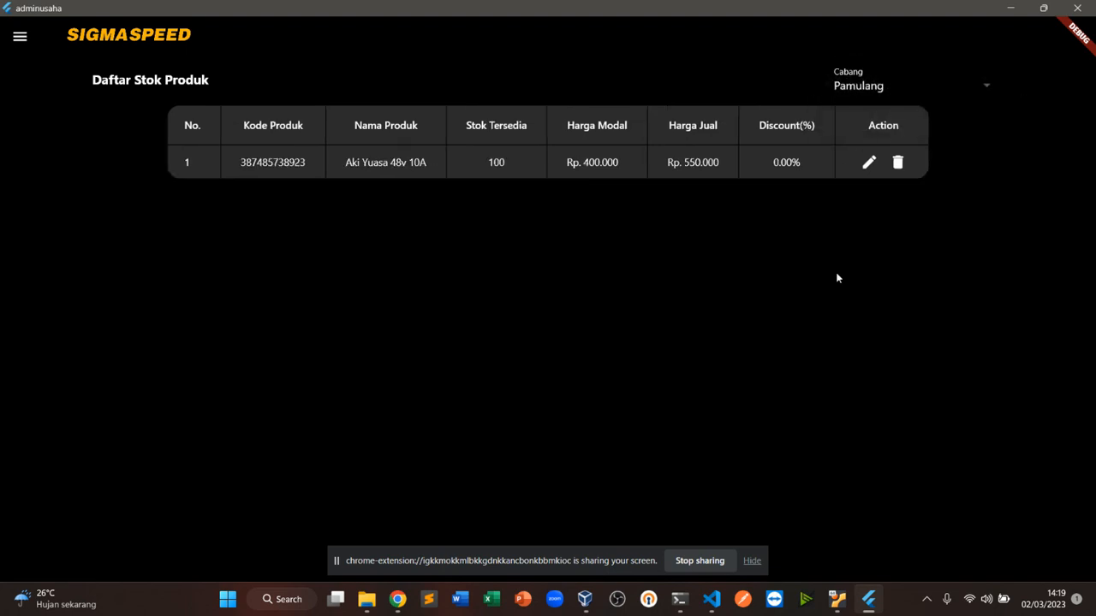
left_click(896, 92)
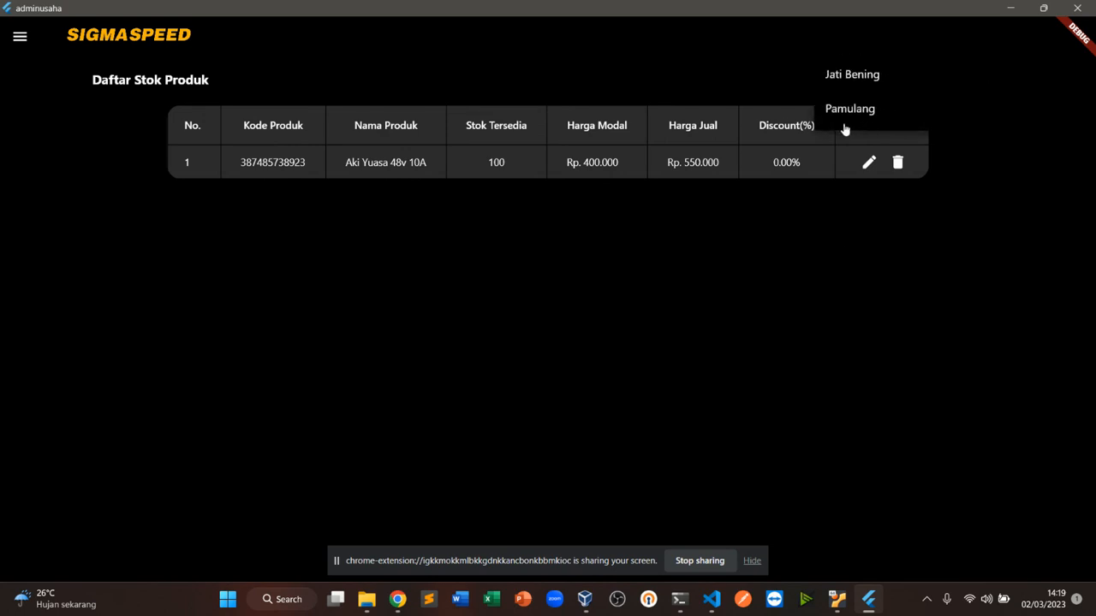
left_click(861, 75)
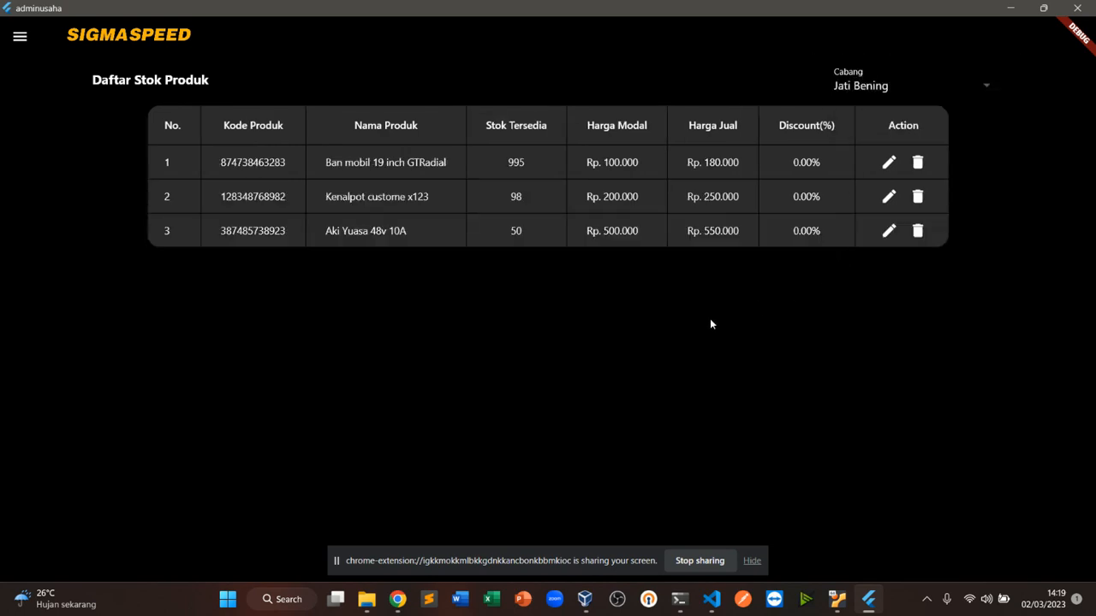
left_click(894, 90)
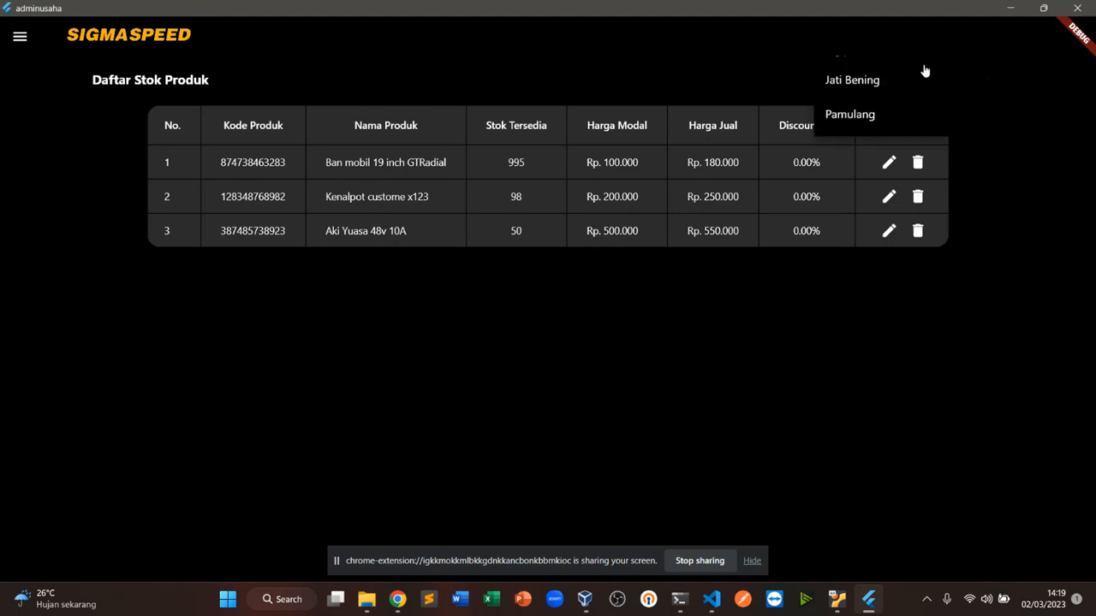
left_click(854, 119)
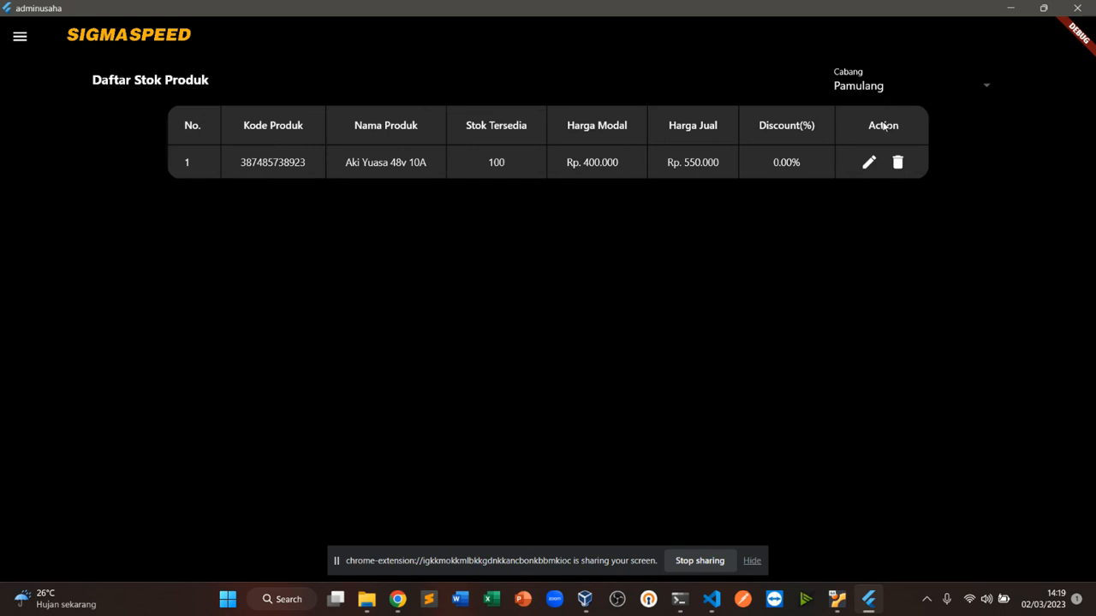
Edit the Pamulang stock of Aki Yuasa 48v 10A, setting the available stock to 200, and submit
left_click(868, 163)
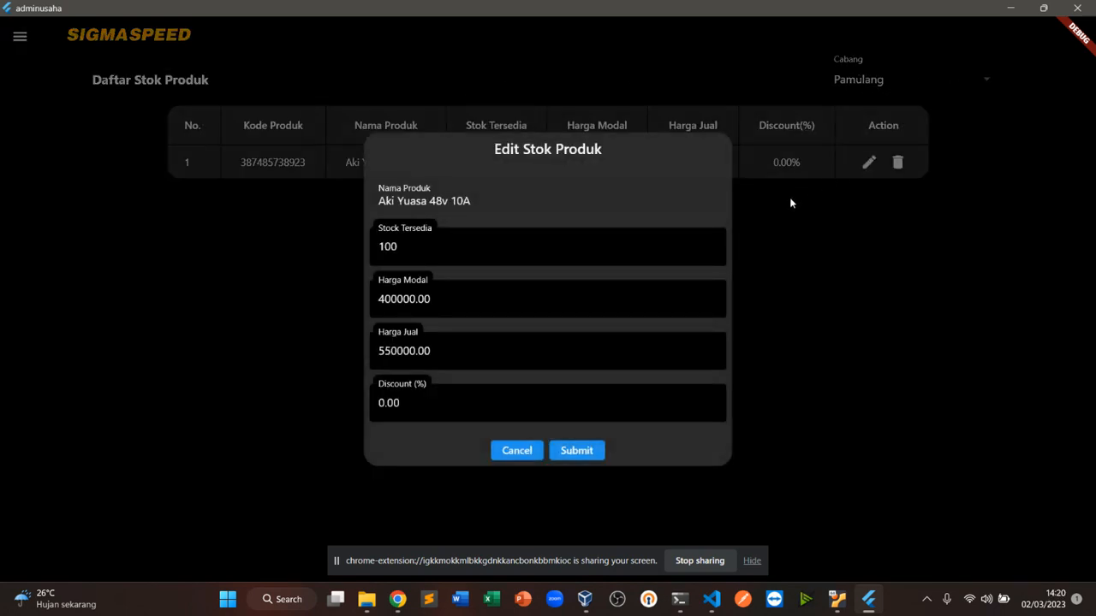
left_click(502, 239)
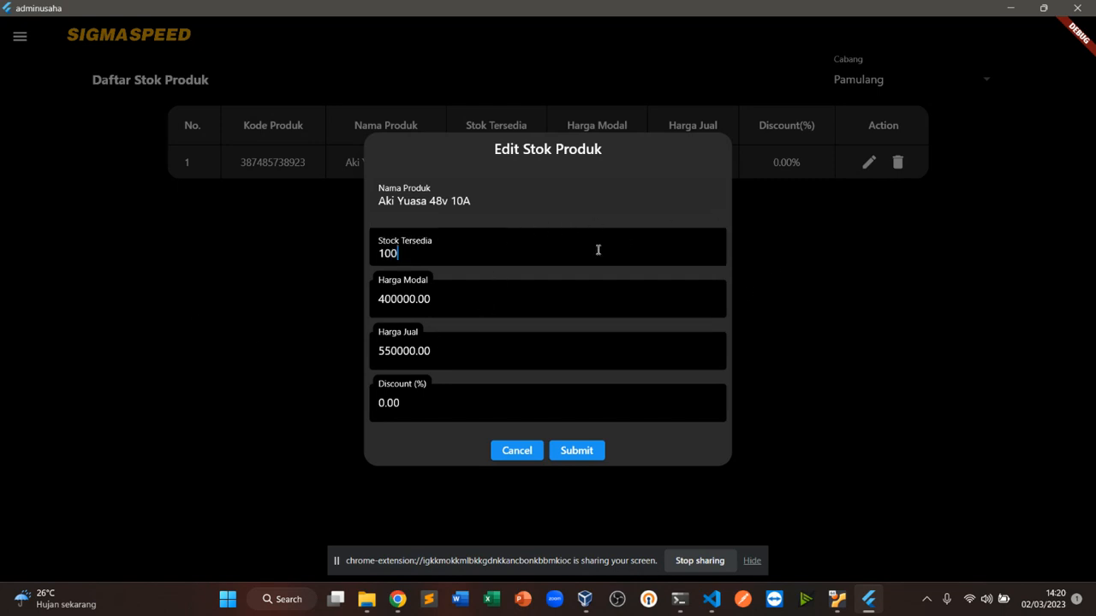
key("BackSpace")
key("BackSpace")
key("BackSpace")
type("200")
left_click(596, 451)
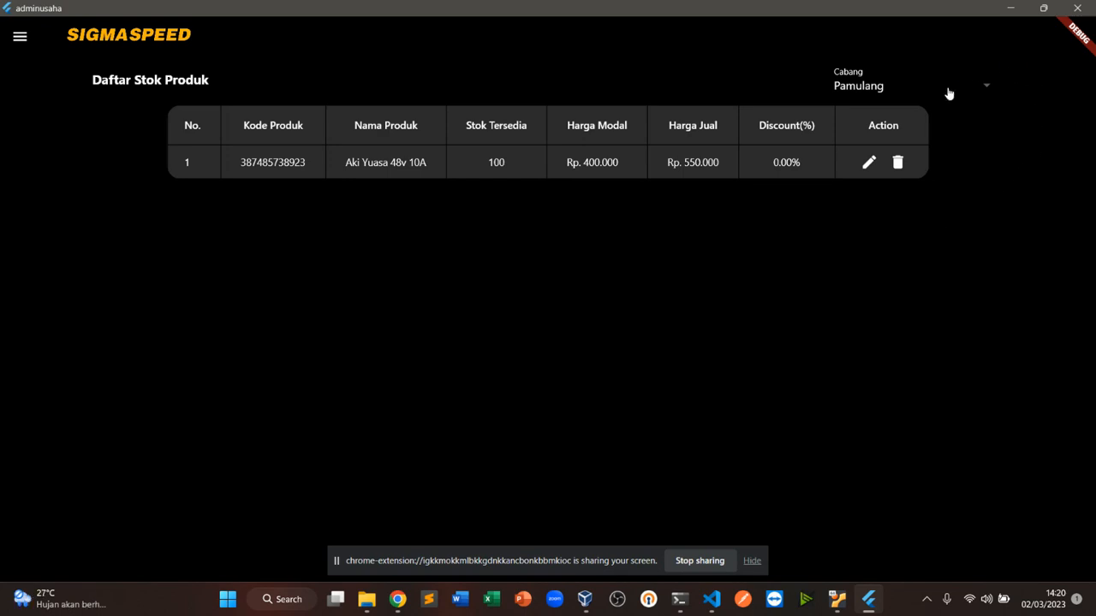
Reselect the Pamulang branch filter and reopen the product's stock edit form to check it
left_click(983, 89)
left_click(975, 167)
left_click(869, 163)
left_click(876, 285)
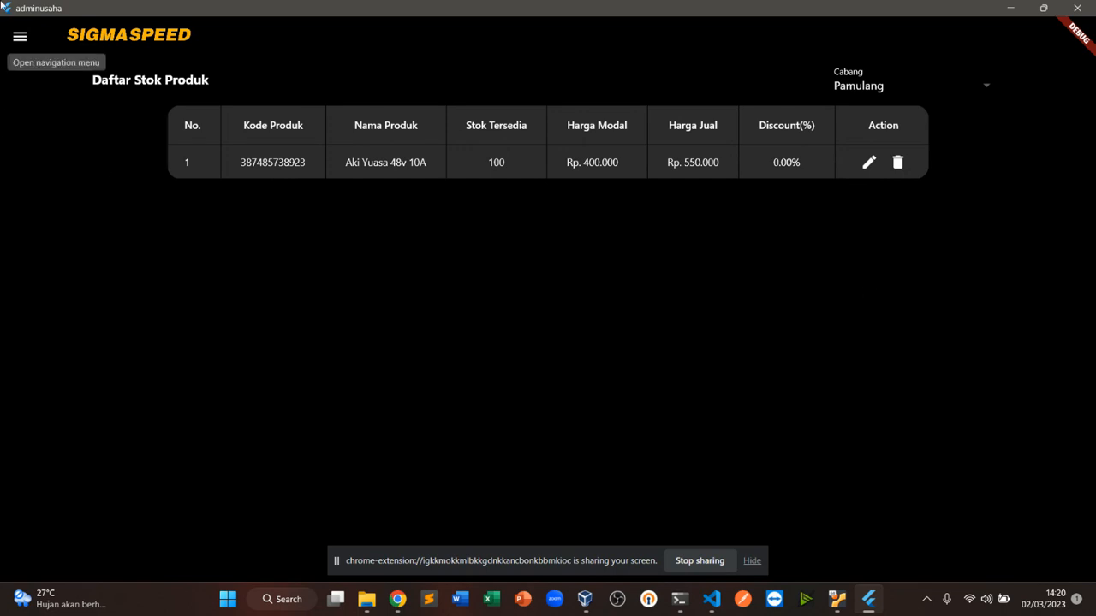
Return to the Dashboard transaction page through the navigation menu
left_click(19, 36)
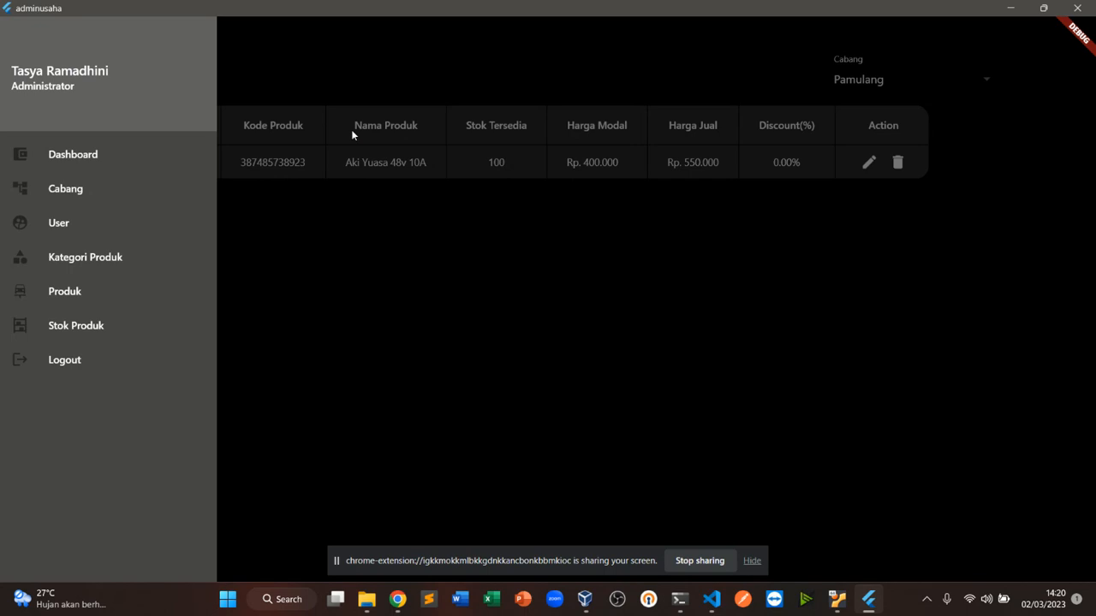
left_click(350, 183)
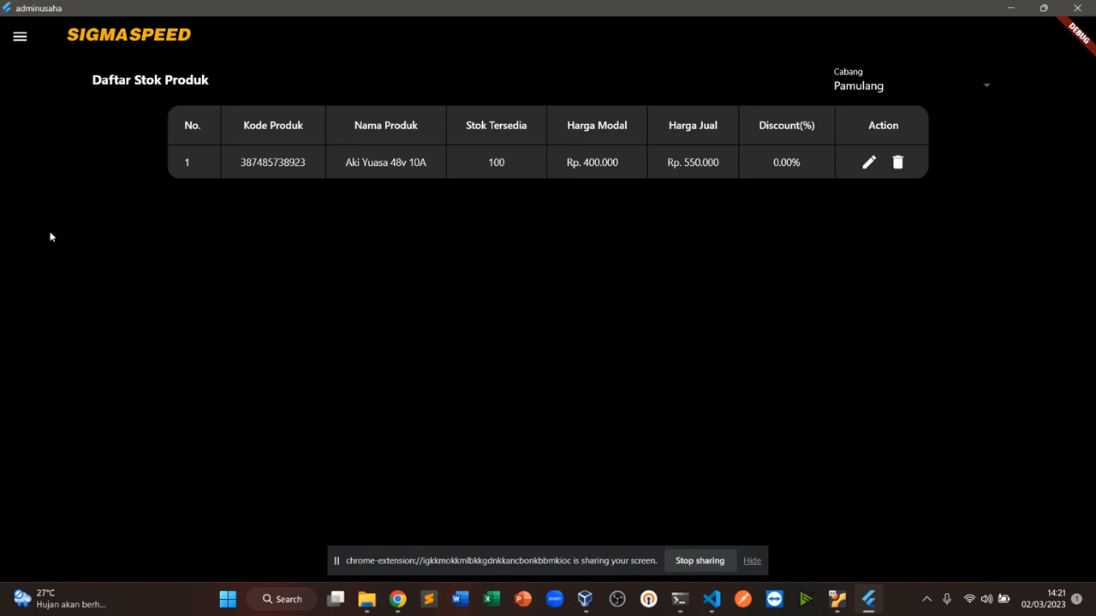
left_click(19, 38)
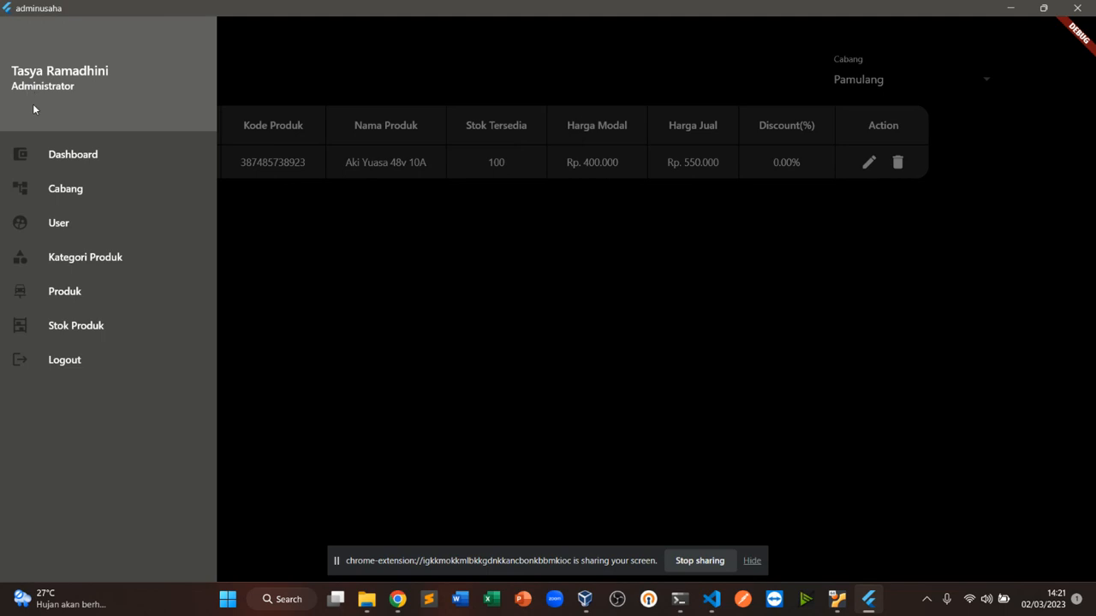
left_click(62, 156)
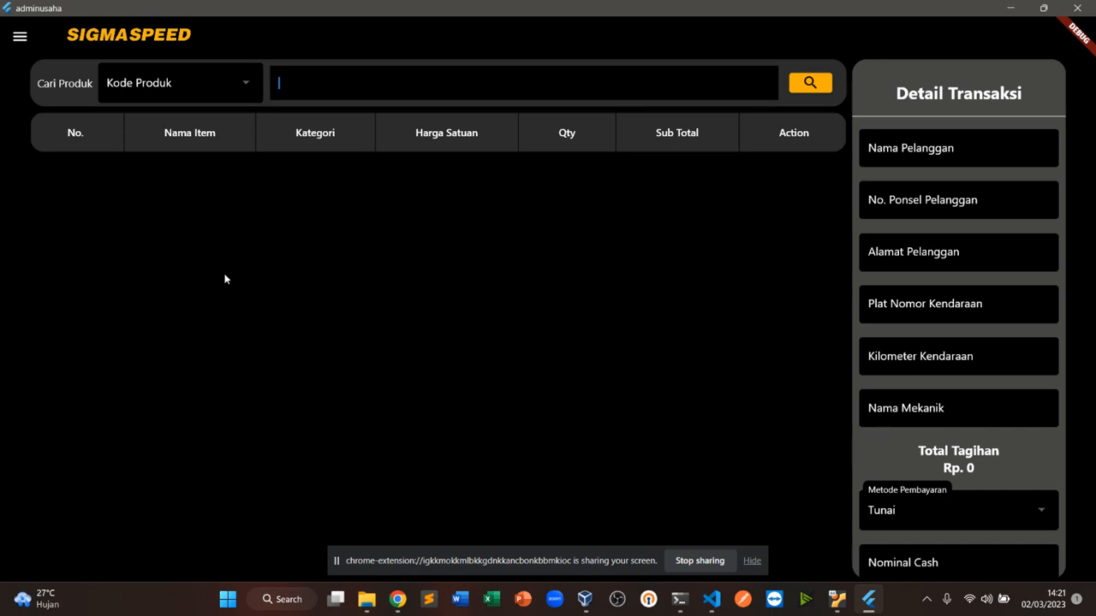
Log out of the admin account
left_click(20, 37)
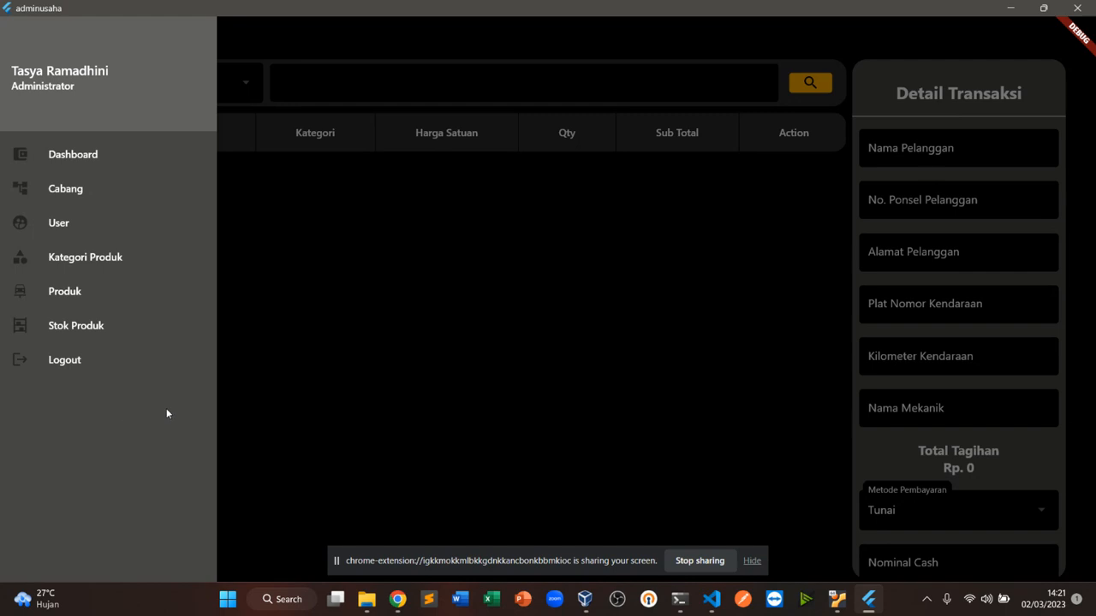
left_click(73, 362)
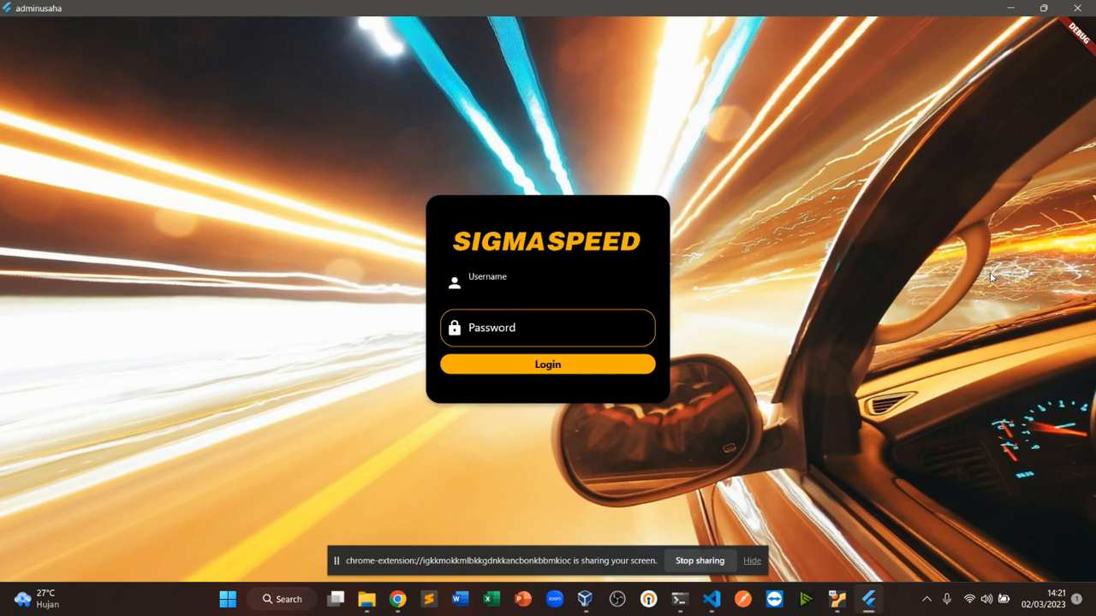